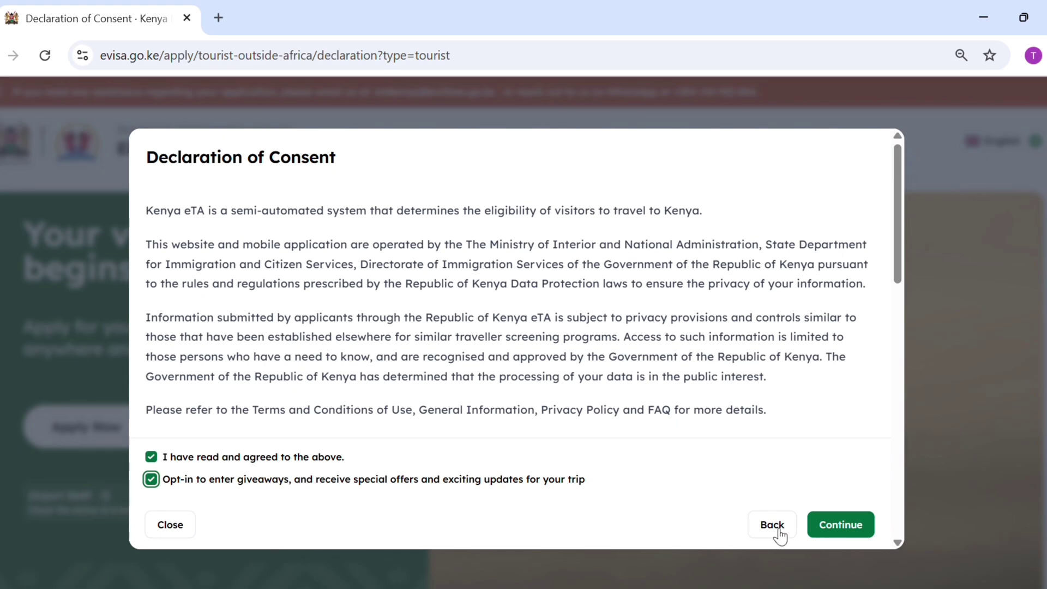
Accept the declaration of consent, including giveaways and offers, and continue.
{"action": "left_click", "coordinate": [831, 528]}
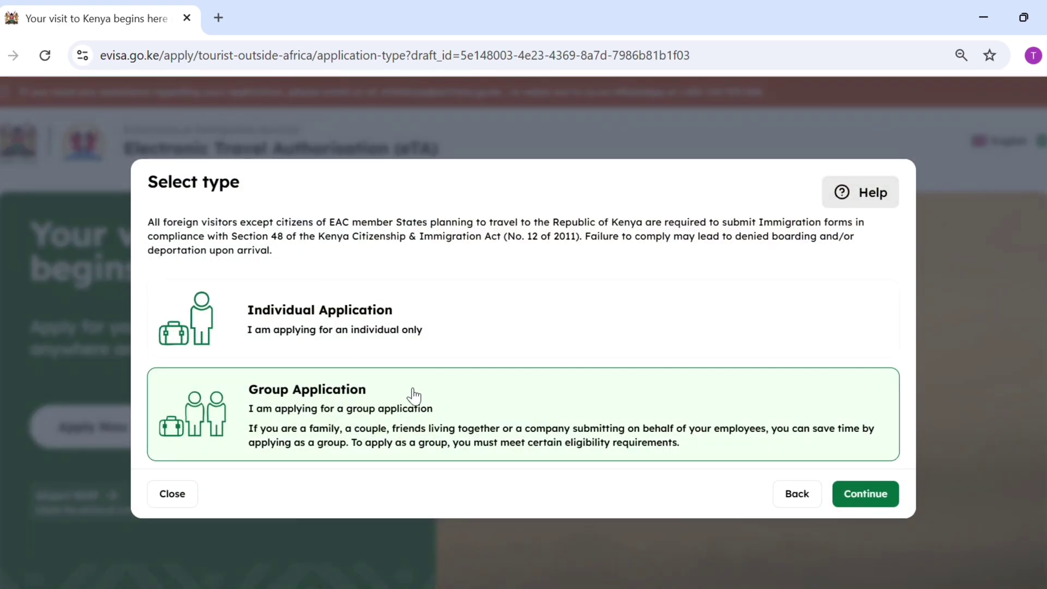
Choose the application type and set India as the country of residence.
{"action": "left_click", "coordinate": [349, 350]}
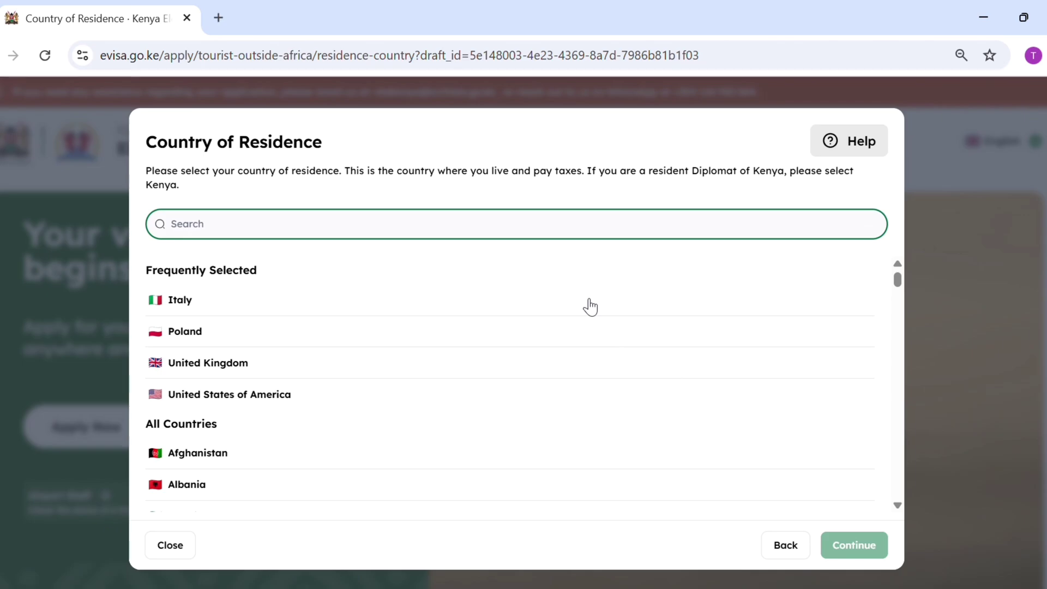
{"action": "type", "text": "india"}
{"action": "left_click", "coordinate": [222, 432]}
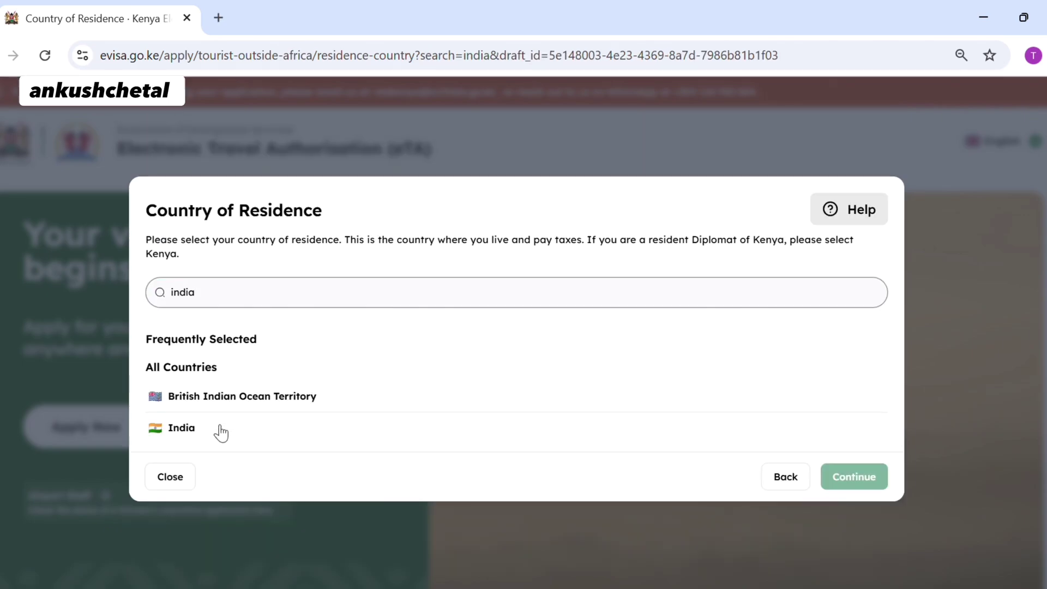
{"action": "left_click", "coordinate": [837, 545]}
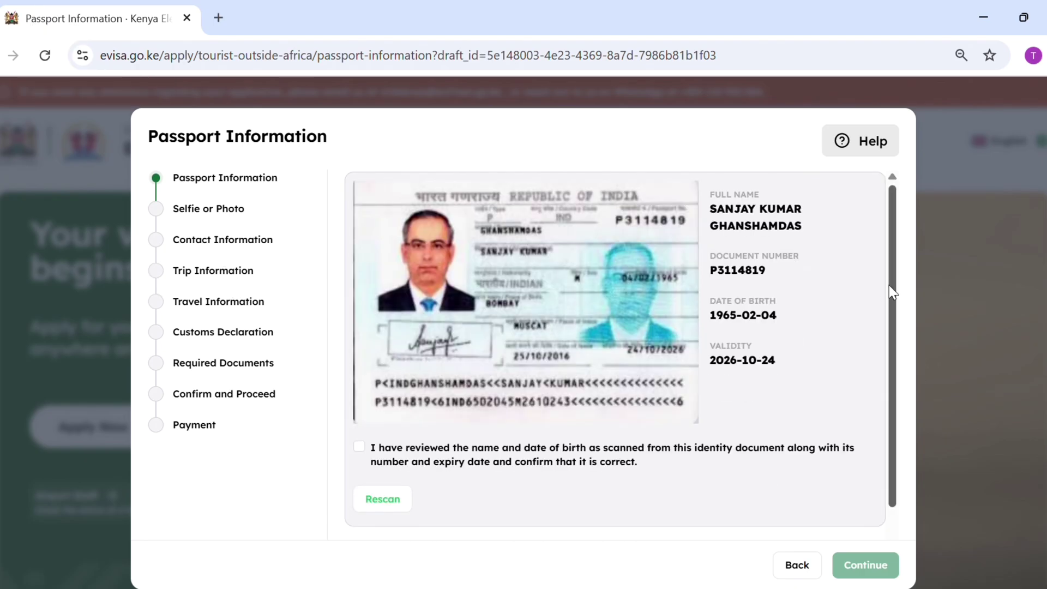
Confirm the scanned passport details and upload dummy image.jpg as the traveller's photo.
{"action": "left_click", "coordinate": [359, 448]}
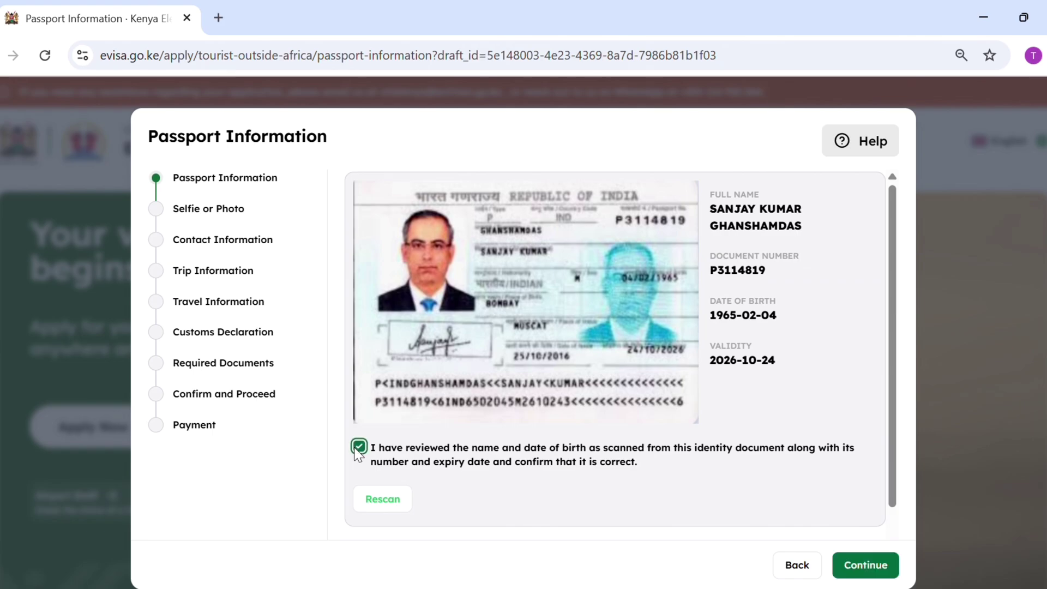
{"action": "left_click", "coordinate": [862, 565]}
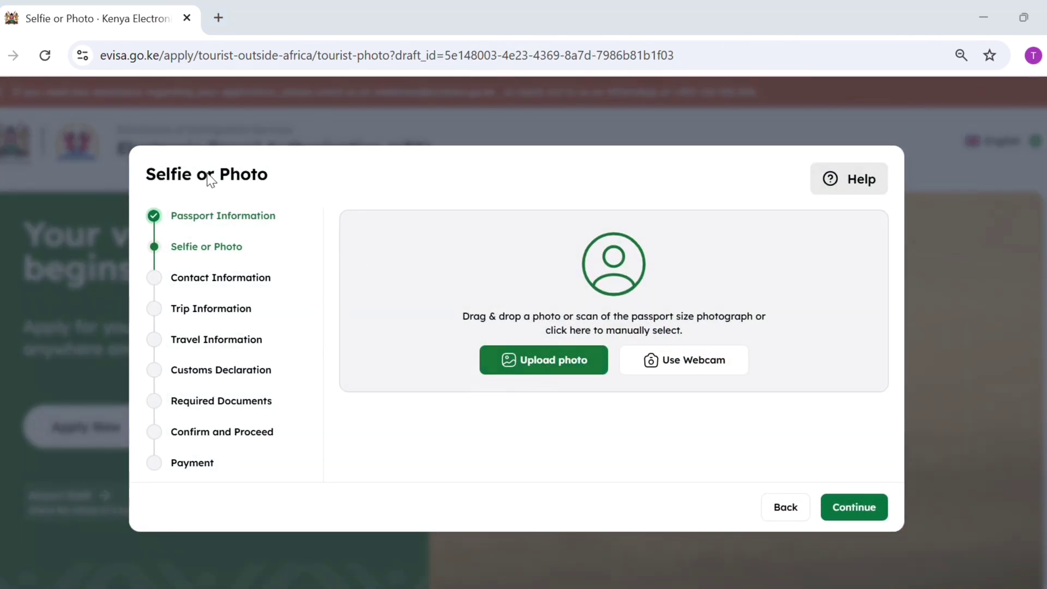
{"action": "key", "text": "Return"}
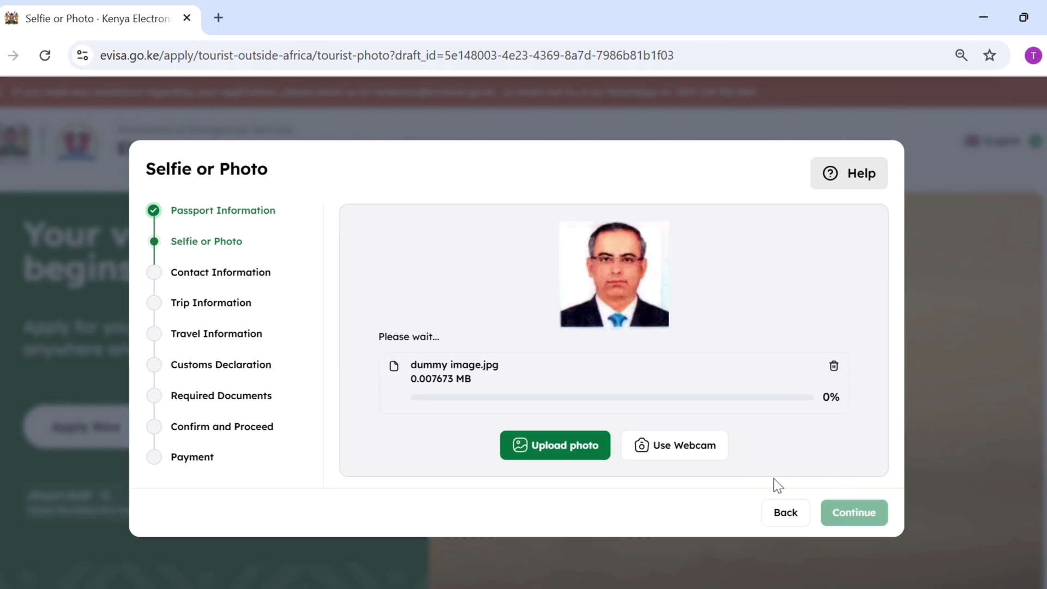
{"action": "left_click", "coordinate": [847, 507]}
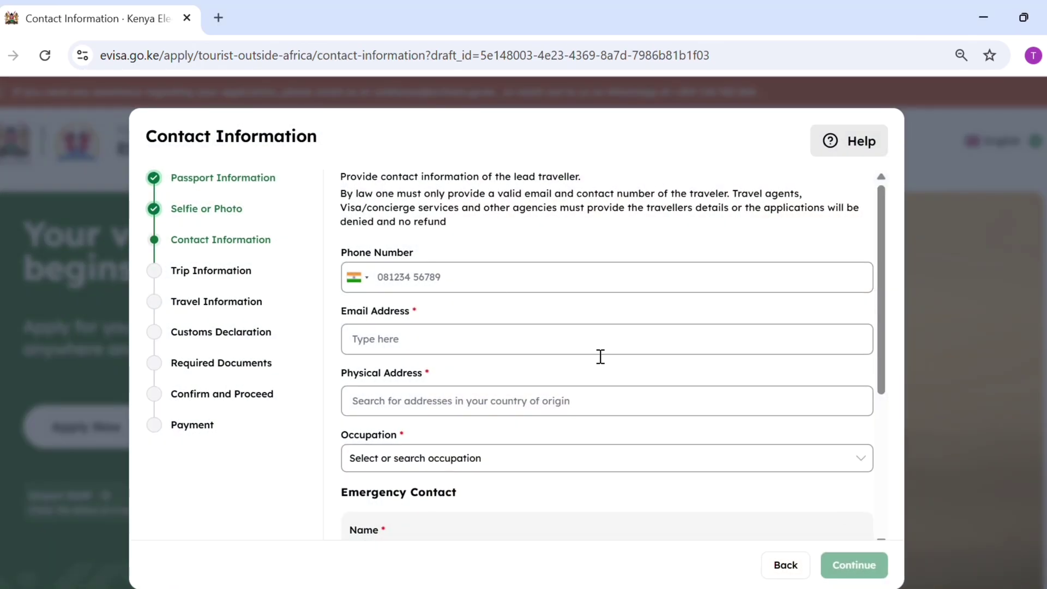
Enter the traveller's phone, e-mail, address 'delhi' and occupation Accommodation, Hospitality and Catering Professional.
{"action": "left_click", "coordinate": [499, 285]}
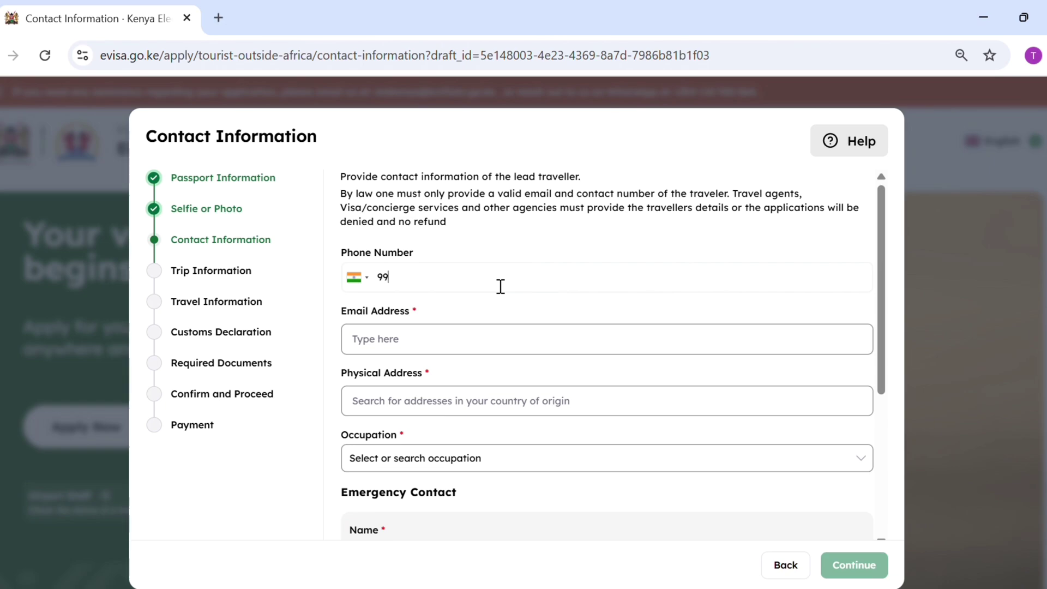
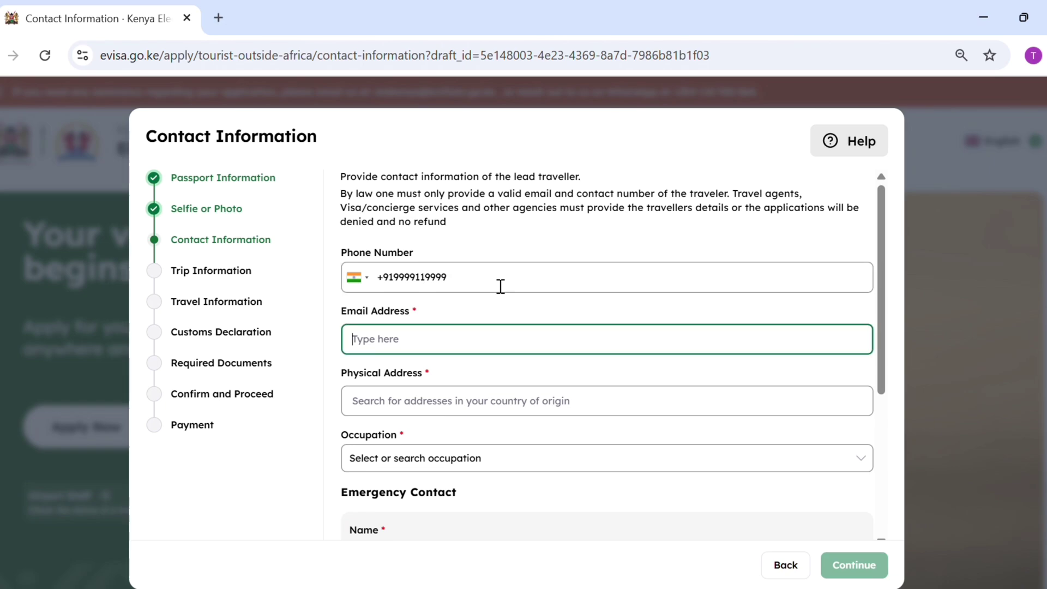
{"action": "key", "text": "Tab"}
{"action": "type", "text": "ankush"}
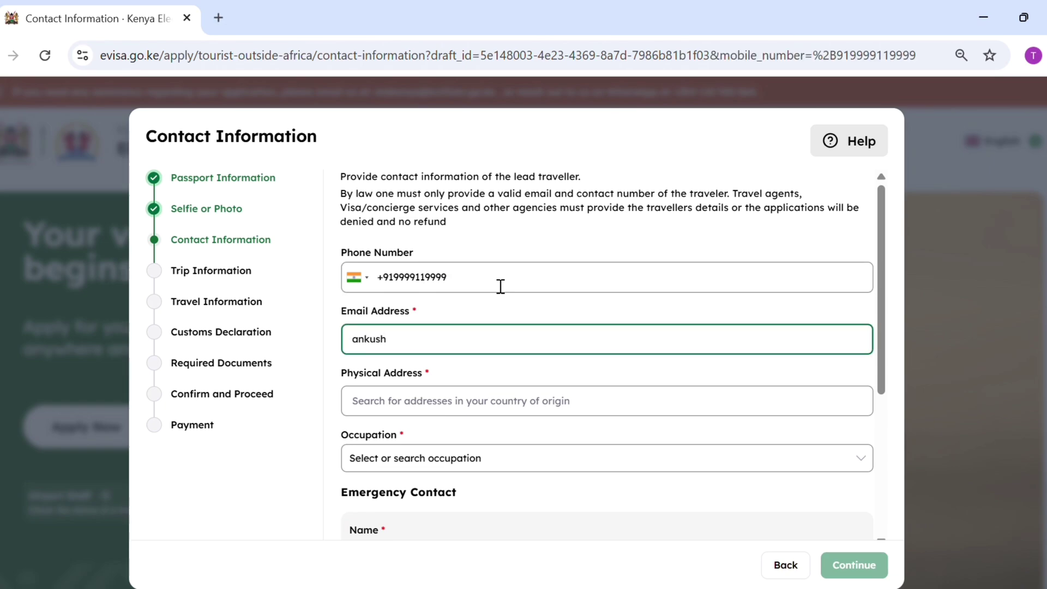
{"action": "key", "text": "Tab"}
{"action": "type", "text": "delhi"}
{"action": "key", "text": "Tab"}
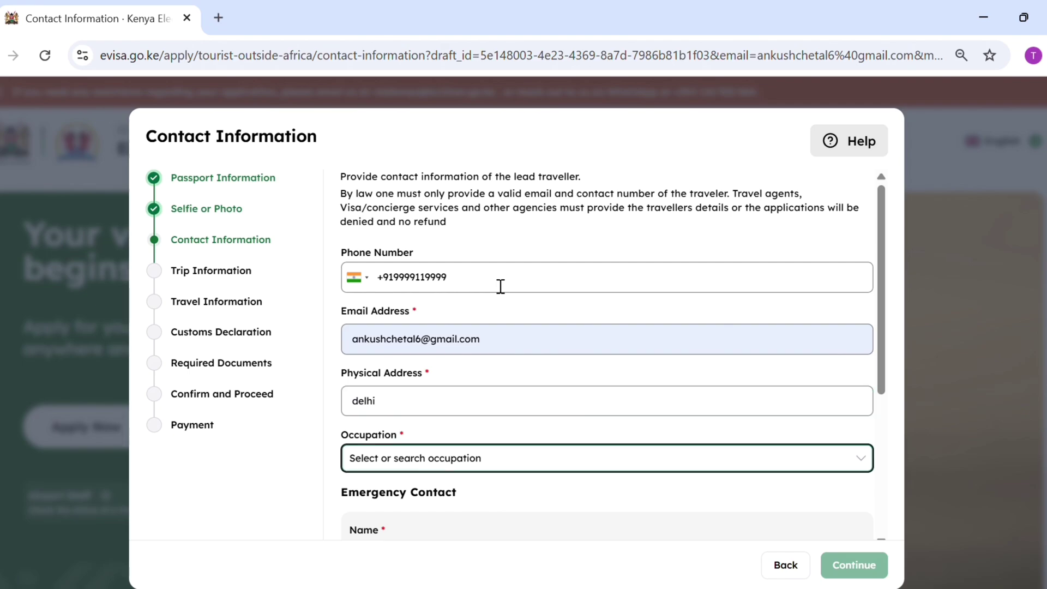
{"action": "left_click", "coordinate": [470, 464]}
{"action": "left_click", "coordinate": [490, 532]}
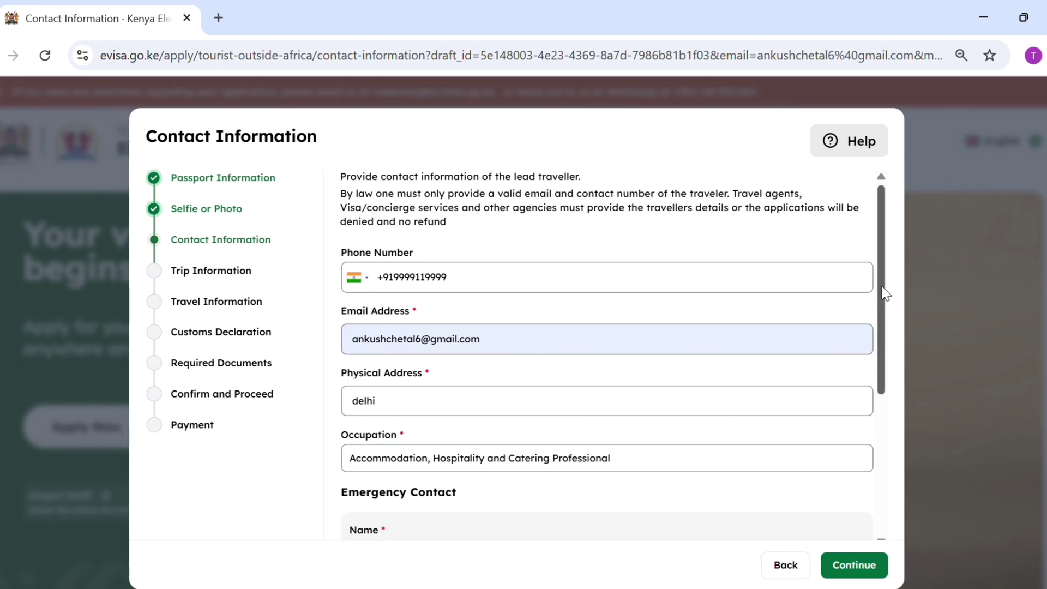
Add the emergency contact's name and phone number, trimming an extra digit, then continue.
{"action": "left_click_drag", "start_coordinate": [884, 292], "coordinate": [843, 402]}
{"action": "left_click", "coordinate": [655, 340]}
{"action": "type", "text": "test"}
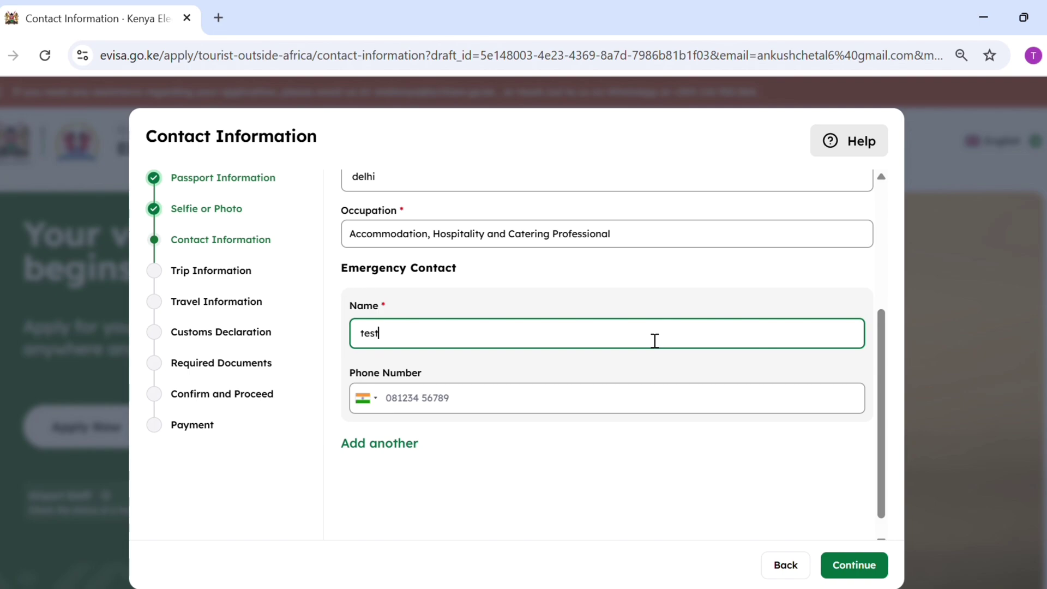
{"action": "key", "text": "Tab"}
{"action": "type", "text": "1"}
{"action": "key", "text": "BackSpace"}
{"action": "type", "text": "911"}
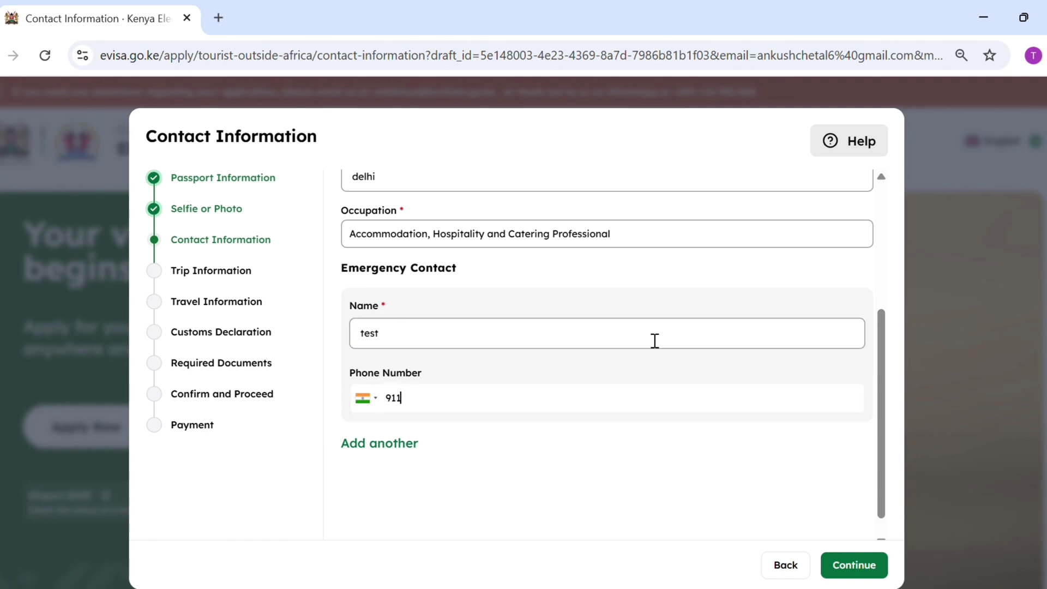
{"action": "type", "text": "1111"}
{"action": "type", "text": "1119"}
{"action": "key", "text": "Tab"}
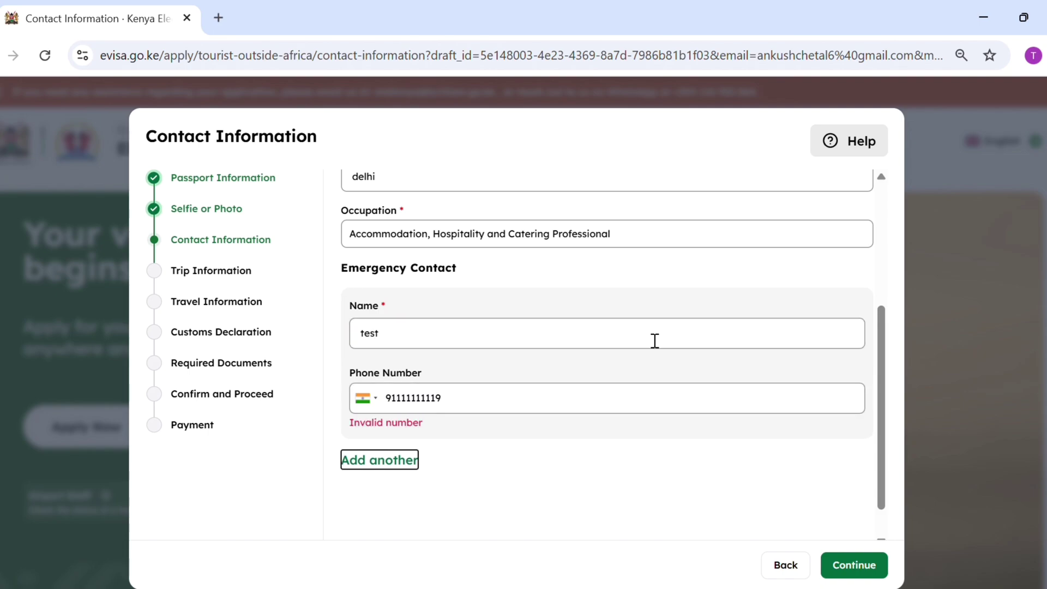
{"action": "left_click", "coordinate": [558, 406]}
{"action": "key", "text": "BackSpace"}
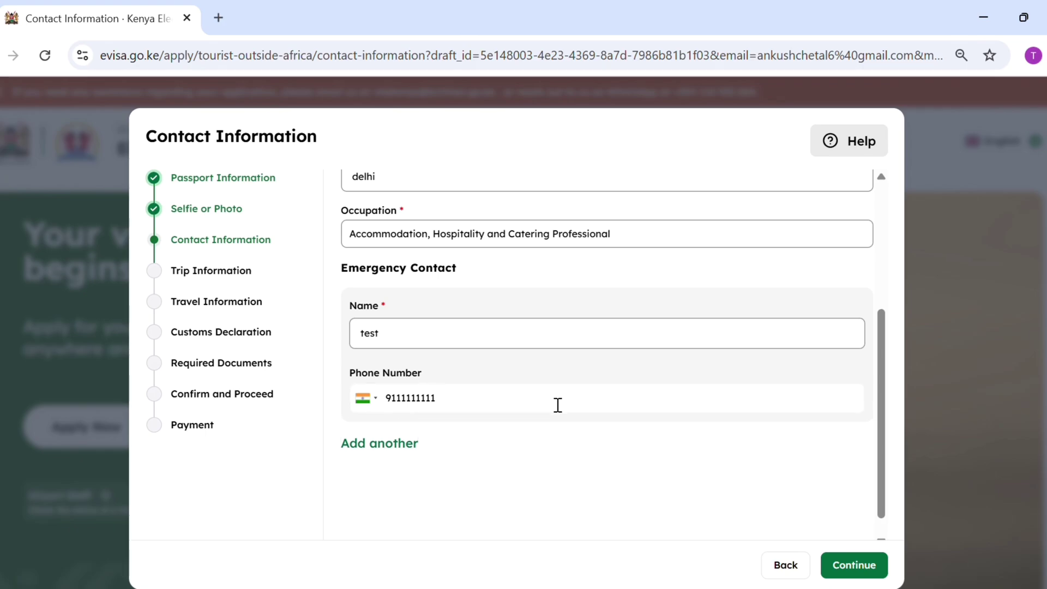
{"action": "key", "text": "Tab"}
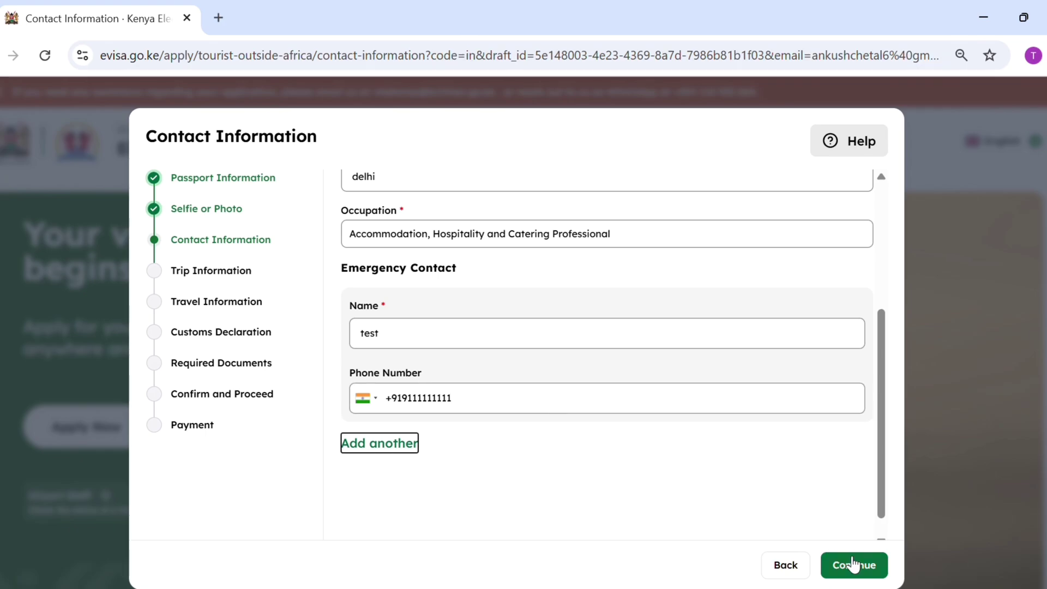
{"action": "left_click", "coordinate": [854, 566]}
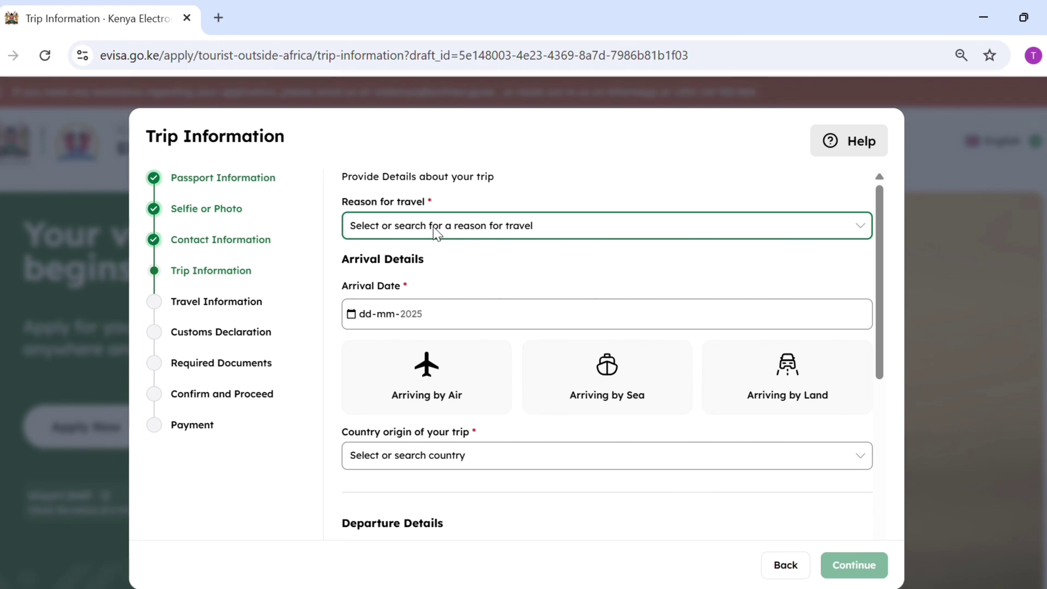
Set the travel reason to Tourism, arrival date 23-04, arriving by air.
{"action": "left_click", "coordinate": [434, 228]}
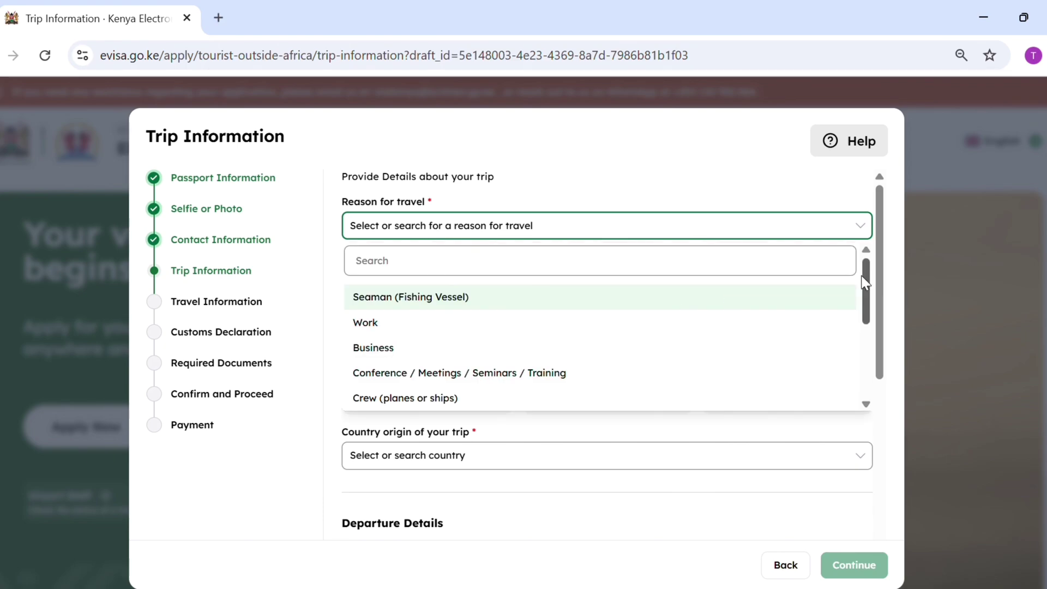
{"action": "left_click_drag", "start_coordinate": [866, 267], "coordinate": [748, 332]}
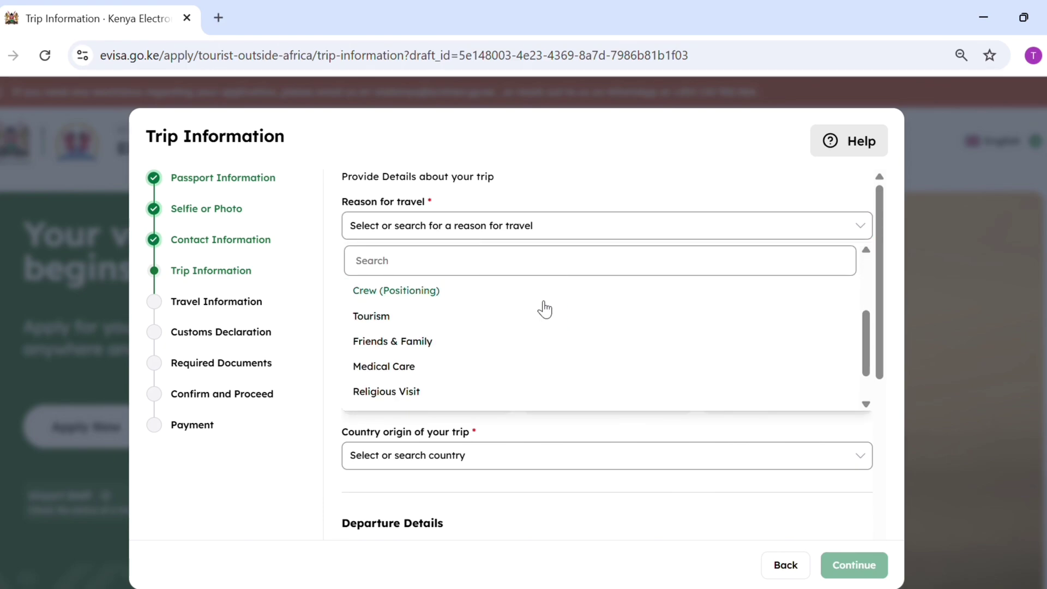
{"action": "left_click", "coordinate": [512, 314]}
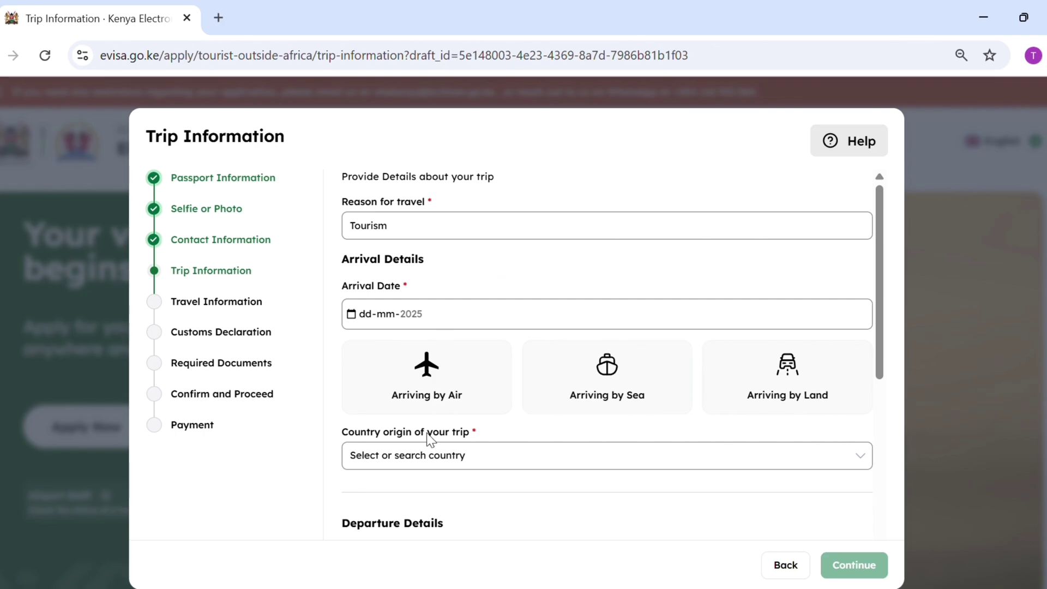
{"action": "type", "text": "2304"}
{"action": "left_click", "coordinate": [420, 401]}
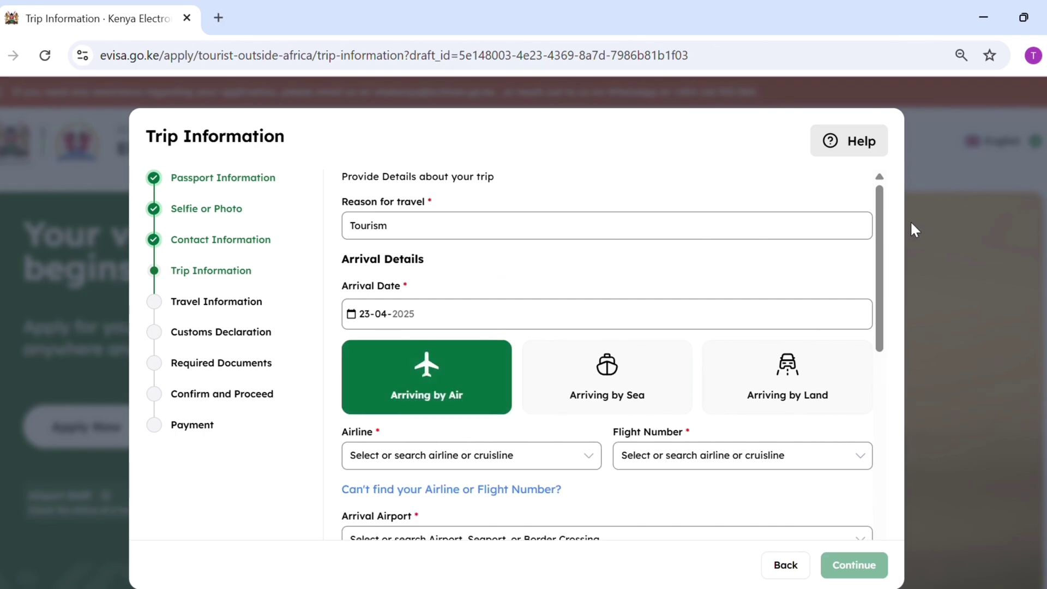
{"action": "scroll", "coordinate": [906, 229], "scroll_direction": "down", "scroll_amount": 3}
{"action": "scroll", "coordinate": [892, 282], "scroll_direction": "down", "scroll_amount": 1}
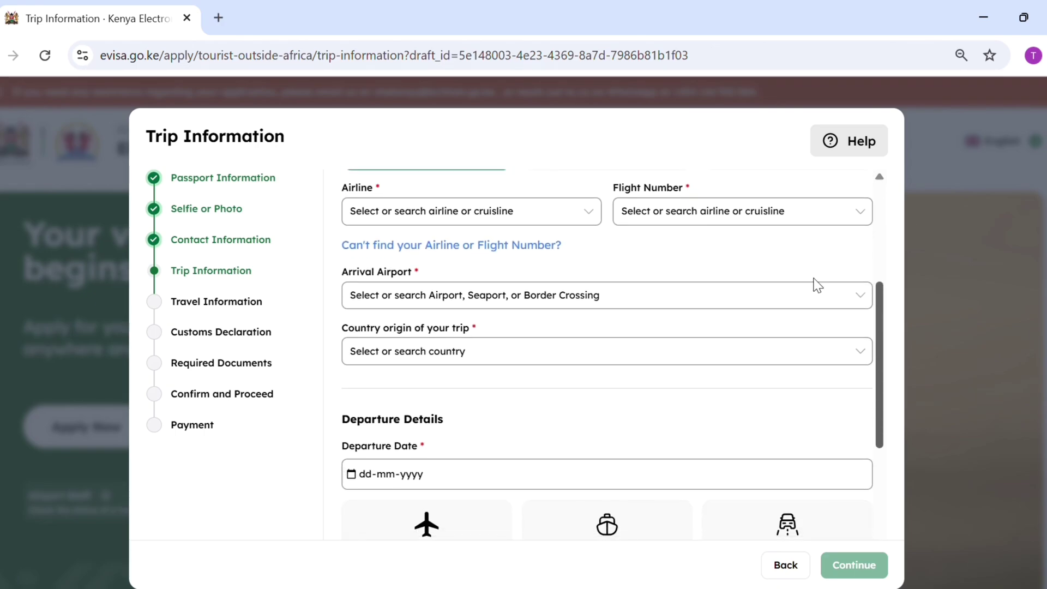
Set arrival on Air India flight 962 into Eldoret International Airport.
{"action": "left_click", "coordinate": [571, 210]}
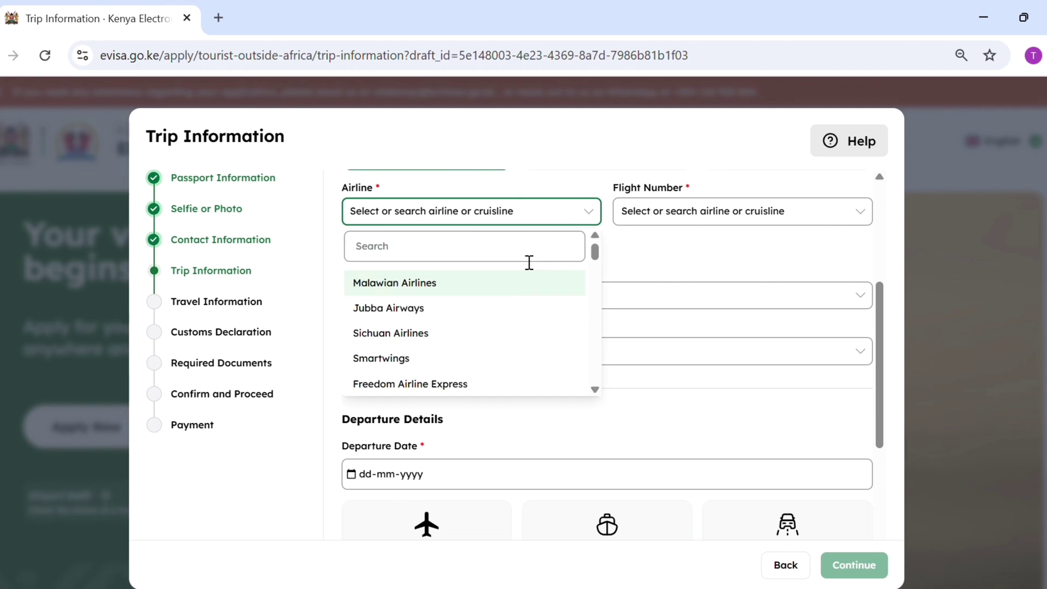
{"action": "left_click", "coordinate": [497, 263]}
{"action": "type", "text": "air in"}
{"action": "key", "text": "BackSpace"}
{"action": "key", "text": "BackSpace"}
{"action": "key", "text": "BackSpace"}
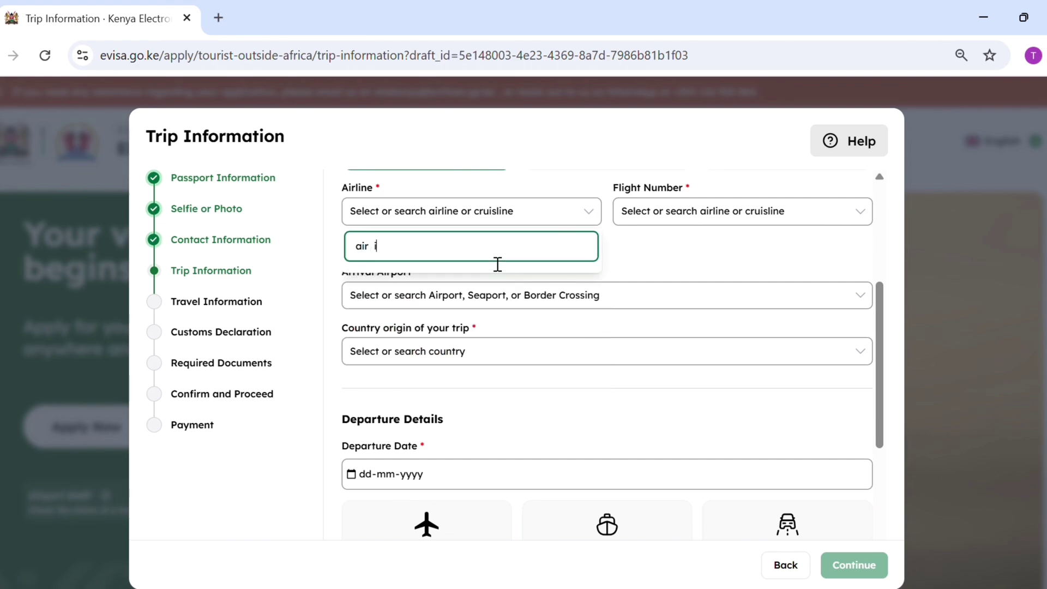
{"action": "type", "text": "i"}
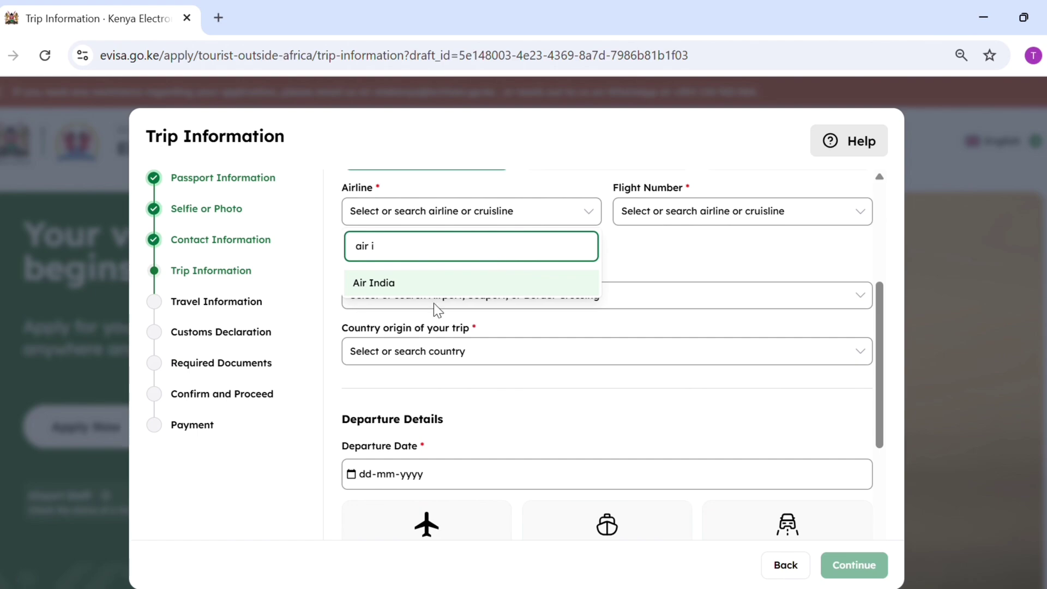
{"action": "left_click", "coordinate": [435, 288]}
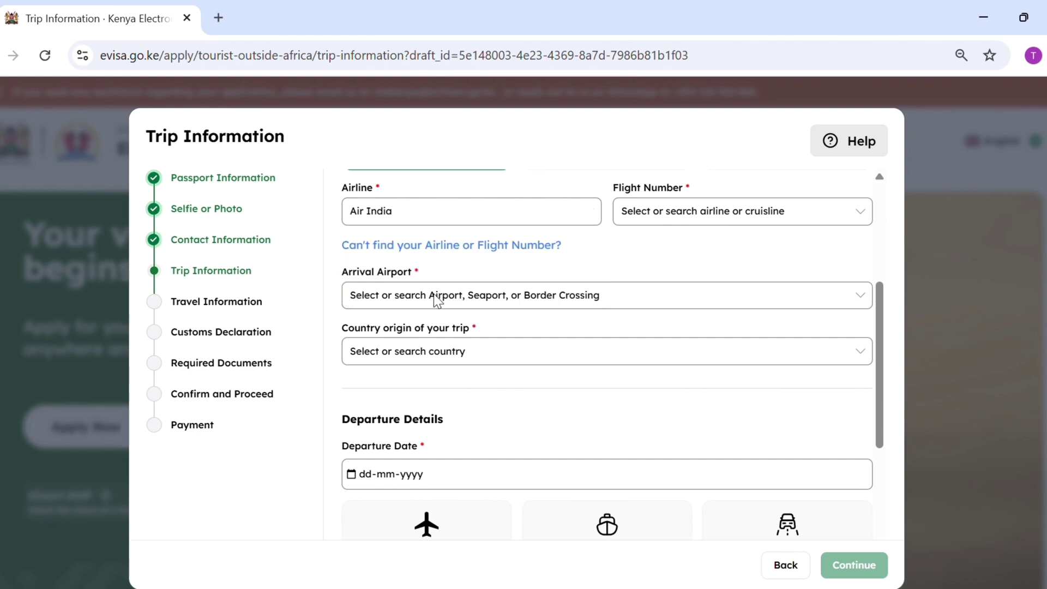
{"action": "left_click", "coordinate": [674, 211]}
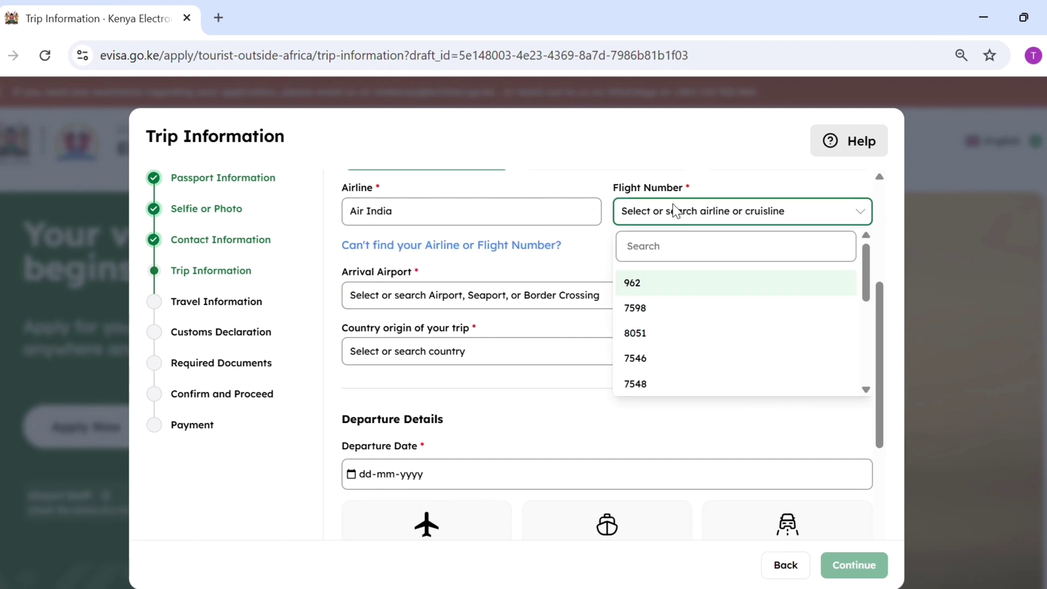
{"action": "left_click", "coordinate": [662, 293]}
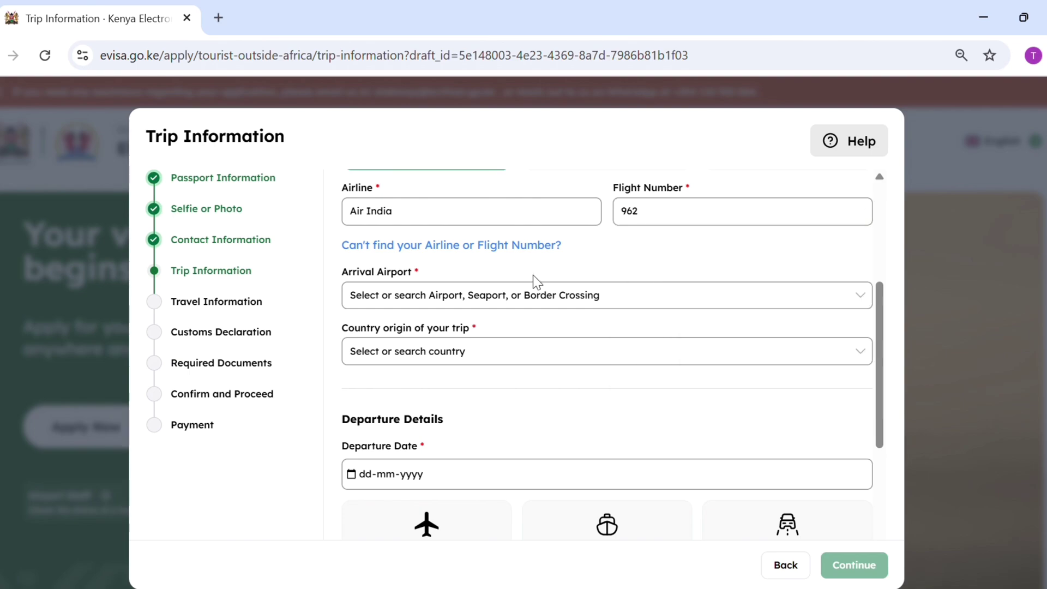
{"action": "left_click", "coordinate": [497, 297]}
{"action": "left_click", "coordinate": [498, 296]}
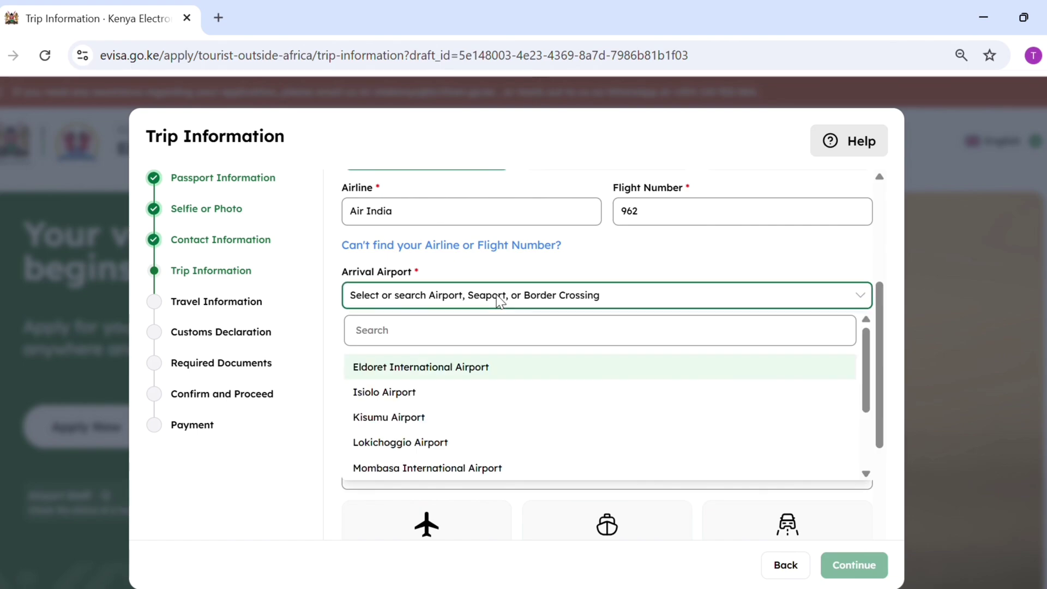
{"action": "left_click", "coordinate": [431, 366]}
Set India as origin country and departure by air on Air India flight 962.
{"action": "left_click", "coordinate": [463, 355]}
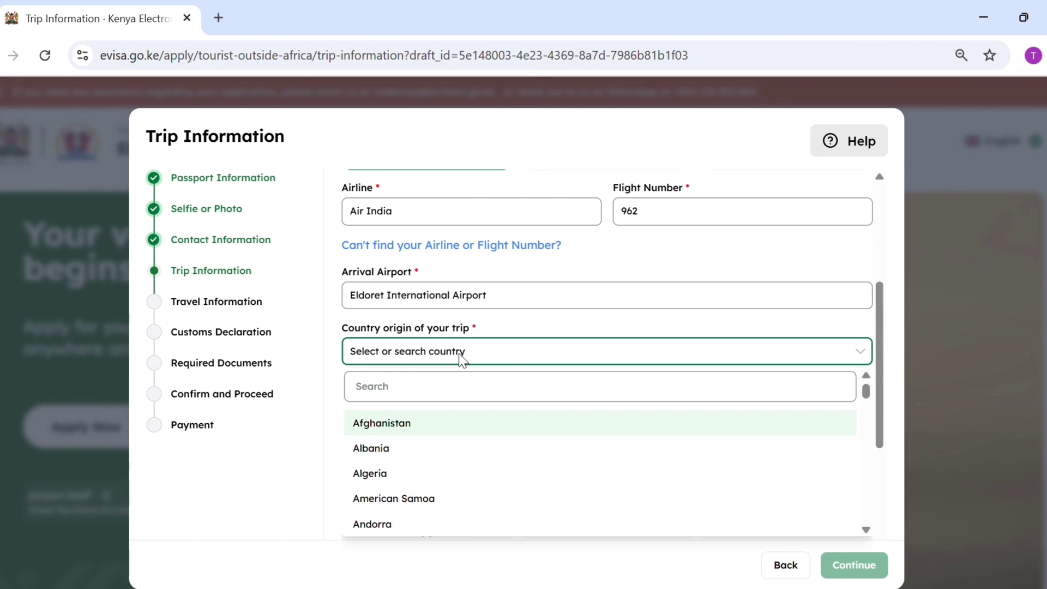
{"action": "left_click", "coordinate": [421, 398]}
{"action": "type", "text": "indi"}
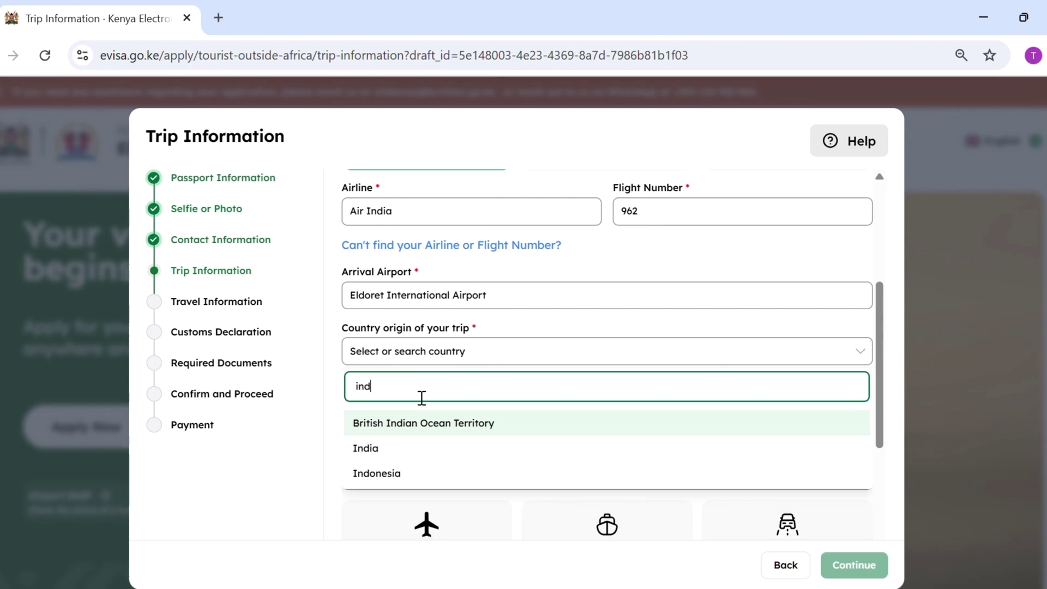
{"action": "left_click", "coordinate": [407, 447]}
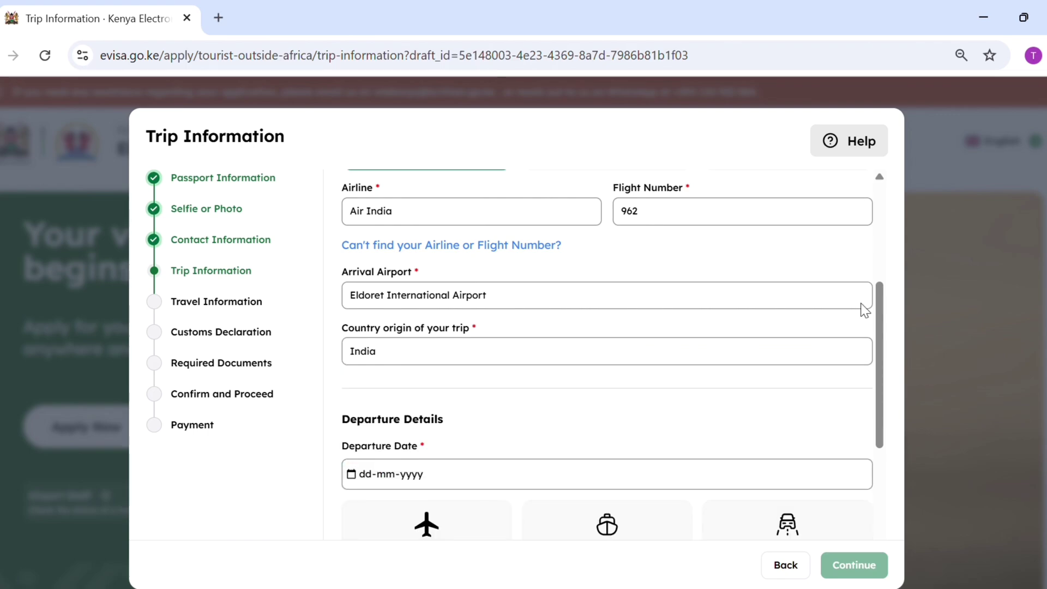
{"action": "left_click_drag", "start_coordinate": [878, 308], "coordinate": [880, 393]}
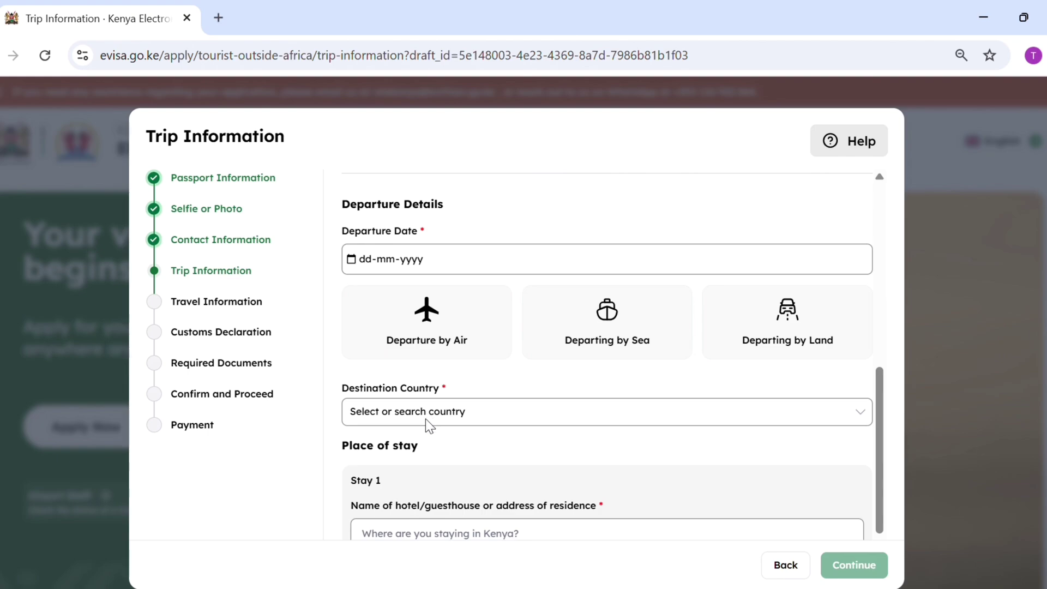
{"action": "left_click", "coordinate": [426, 338]}
{"action": "left_click", "coordinate": [407, 407]}
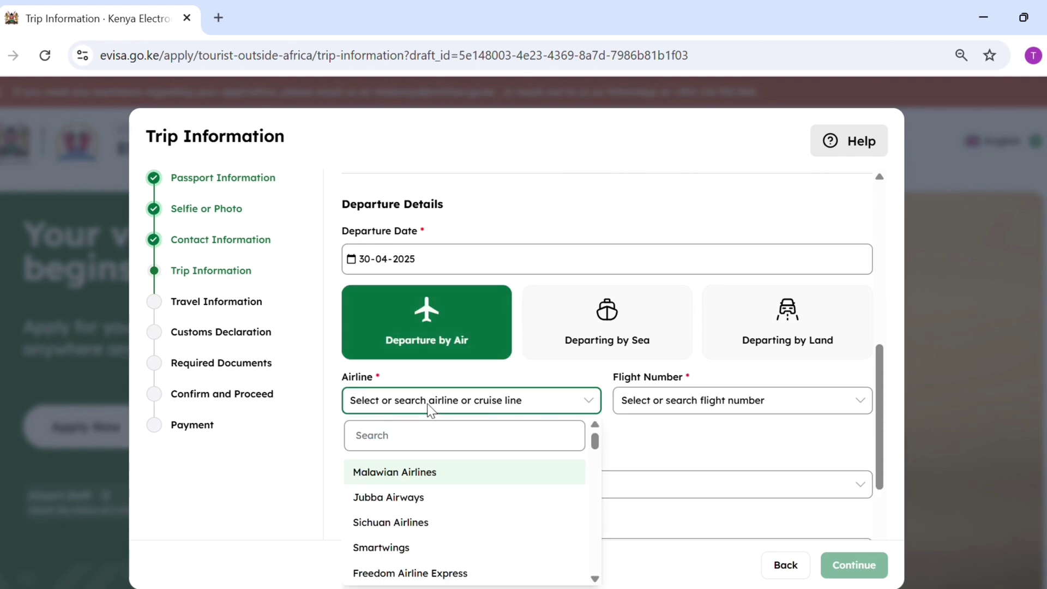
{"action": "type", "text": "air in"}
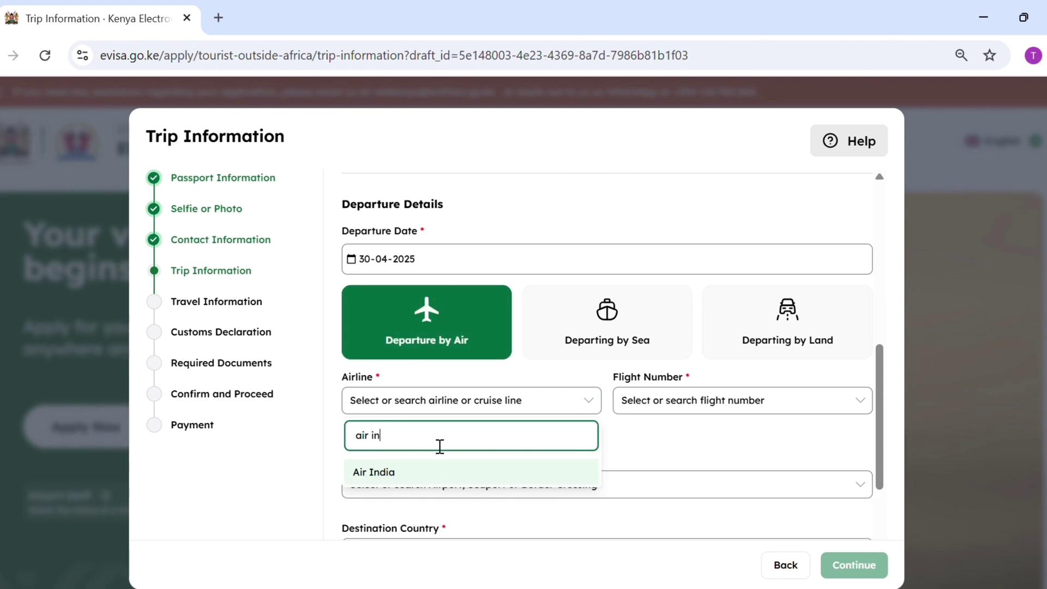
{"action": "type", "text": "d"}
{"action": "left_click", "coordinate": [402, 472]}
{"action": "left_click", "coordinate": [658, 404]}
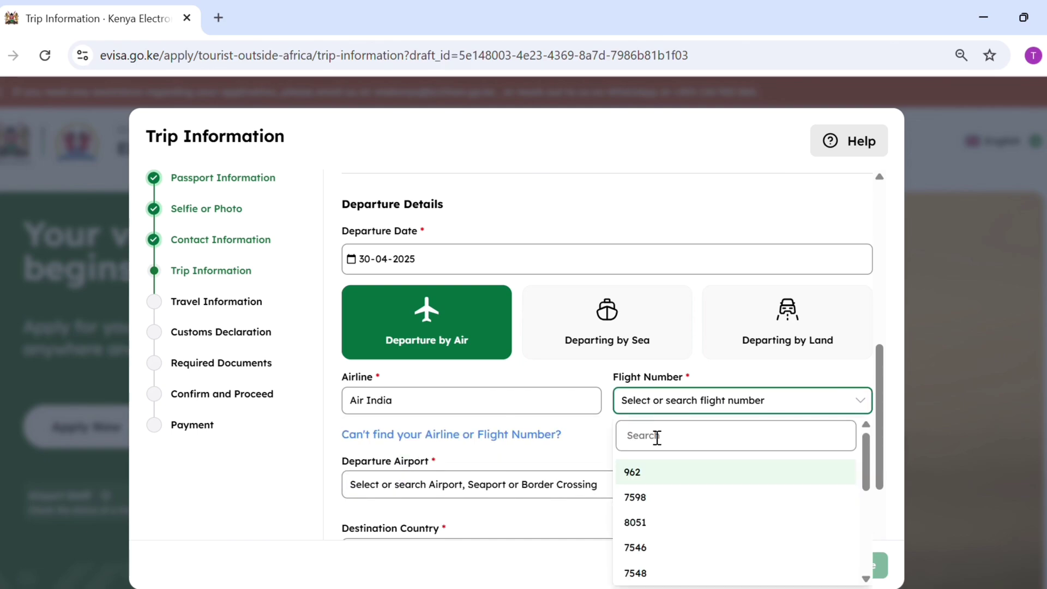
{"action": "left_click", "coordinate": [633, 473]}
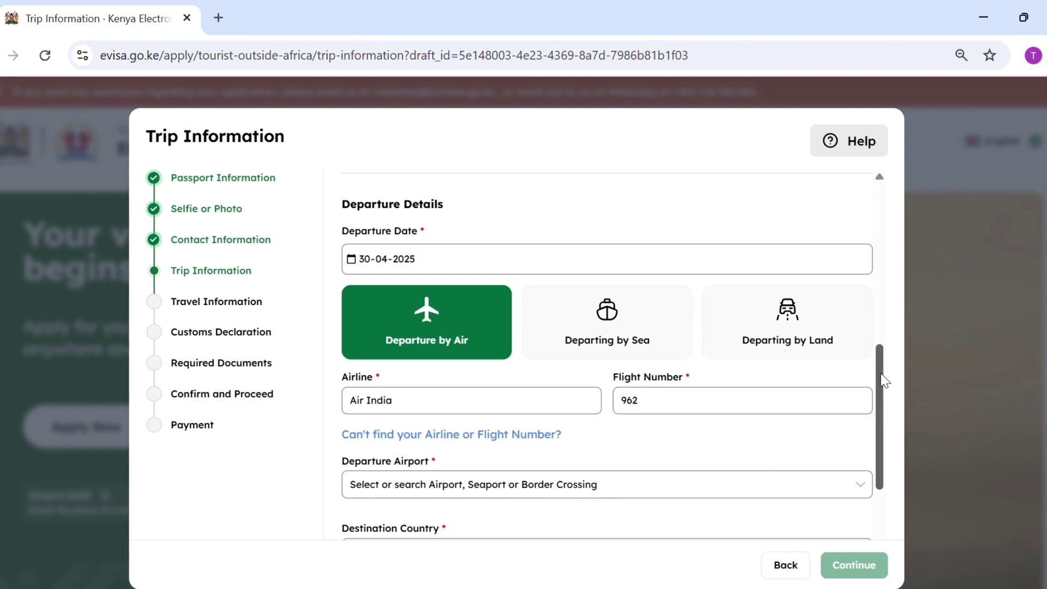
Set Eldoret International Airport for departure and India as the destination country.
{"action": "left_click_drag", "start_coordinate": [884, 380], "coordinate": [884, 425]}
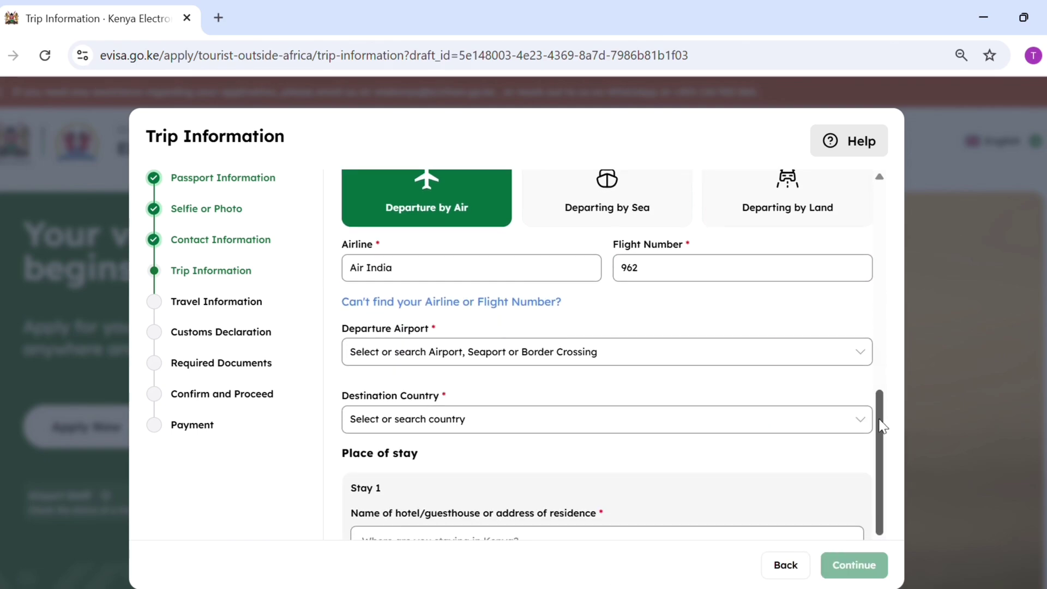
{"action": "left_click", "coordinate": [500, 357]}
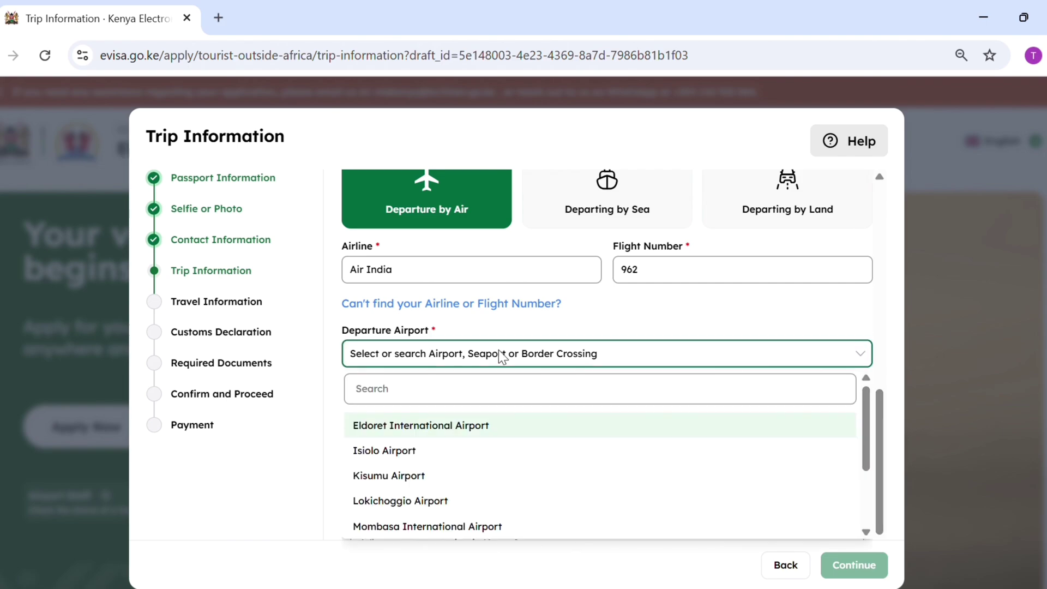
{"action": "left_click", "coordinate": [431, 431]}
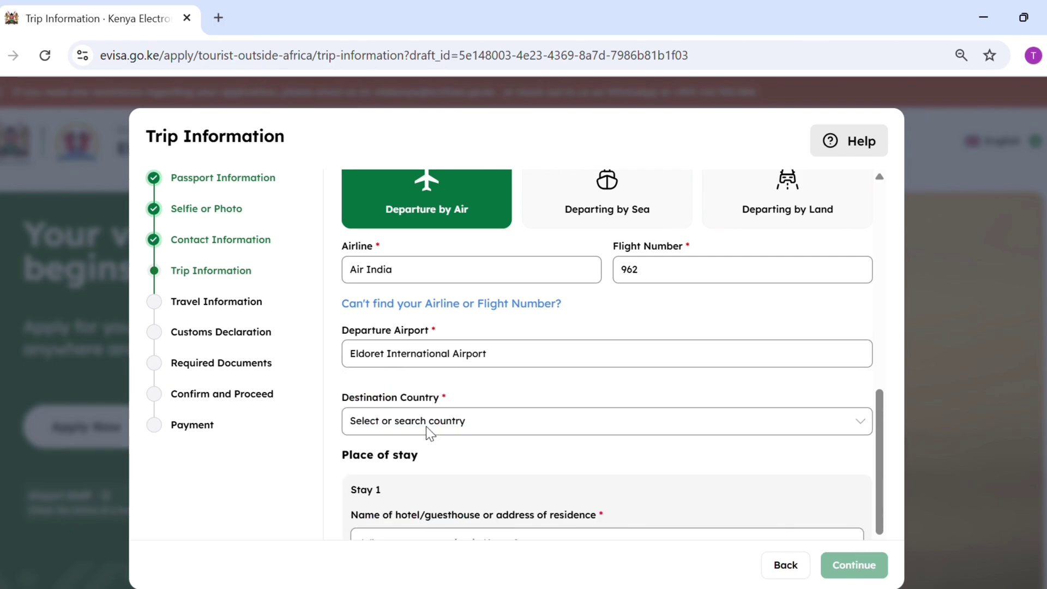
{"action": "left_click", "coordinate": [434, 428]}
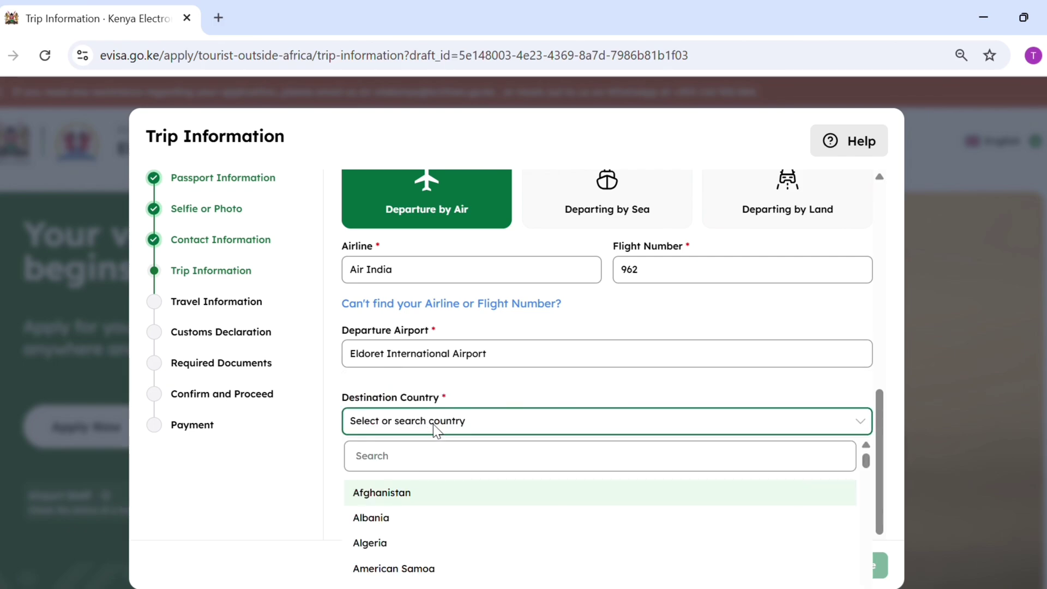
{"action": "scroll", "coordinate": [851, 415], "scroll_direction": "down", "scroll_amount": 1}
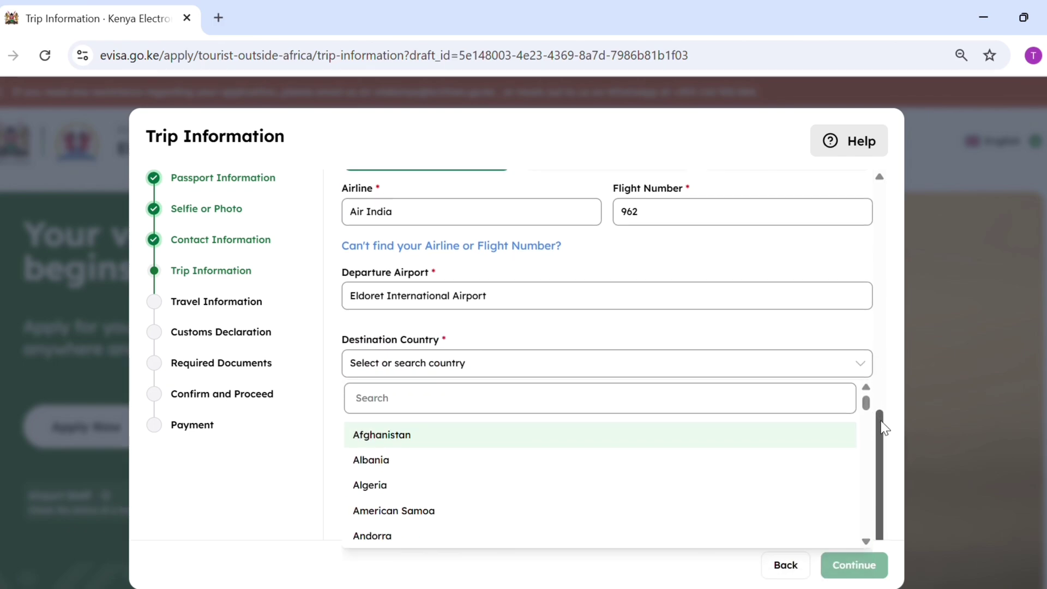
{"action": "left_click", "coordinate": [662, 388]}
{"action": "type", "text": "in"}
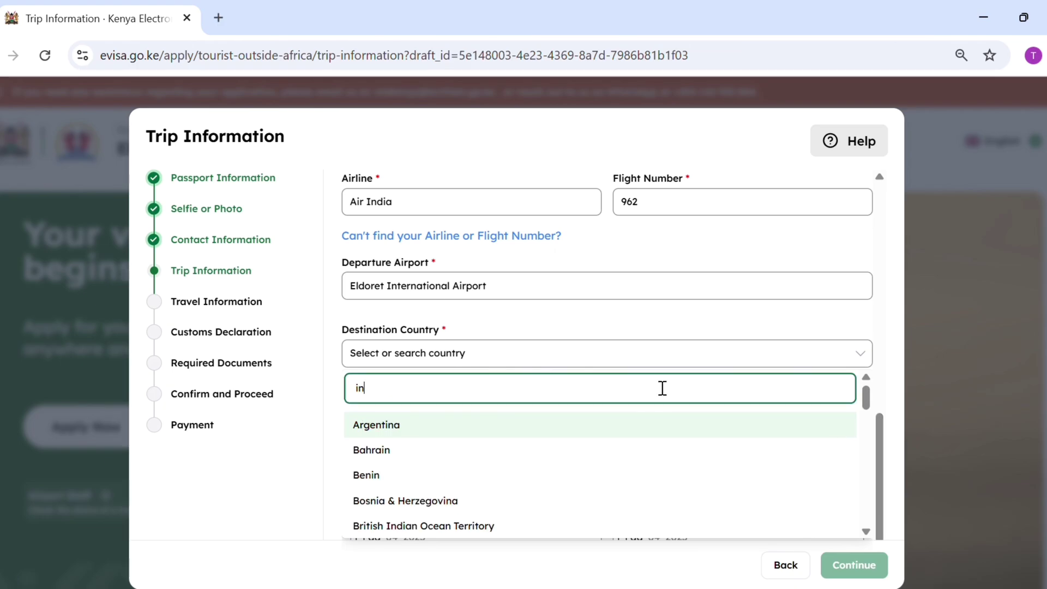
{"action": "type", "text": "di"}
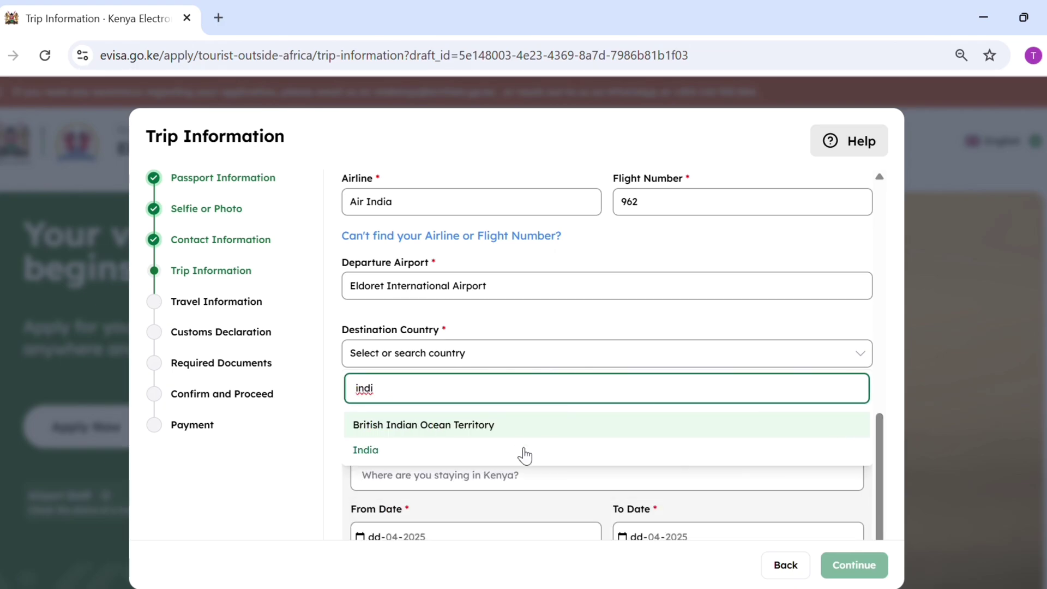
{"action": "left_click", "coordinate": [524, 450]}
Enter 'hotel' as the place of stay with a start date of 23.
{"action": "scroll", "coordinate": [769, 461], "scroll_direction": "down", "scroll_amount": 1}
{"action": "left_click", "coordinate": [476, 438]}
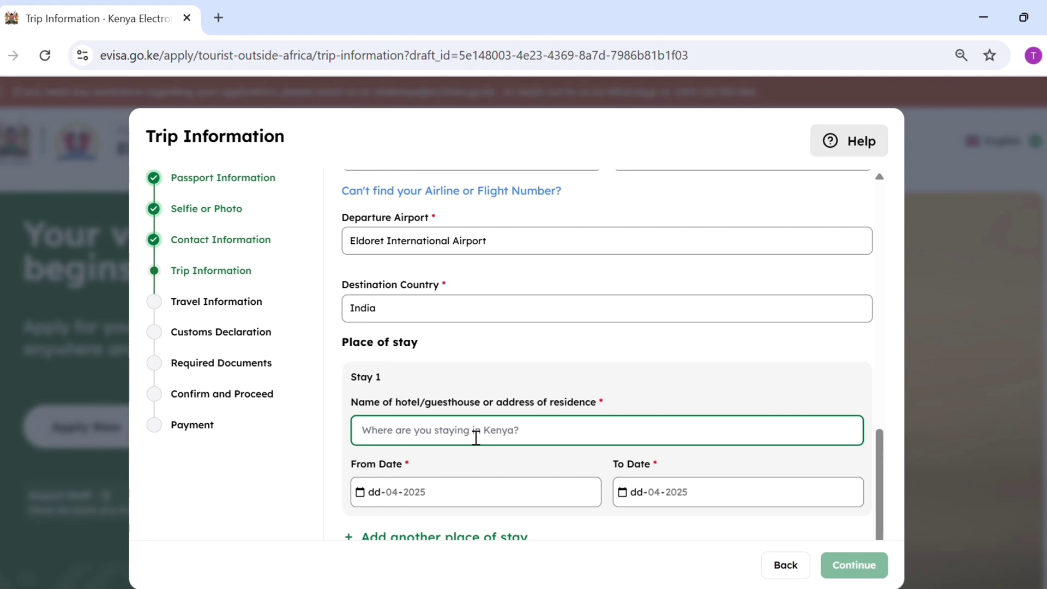
{"action": "type", "text": "hotel"}
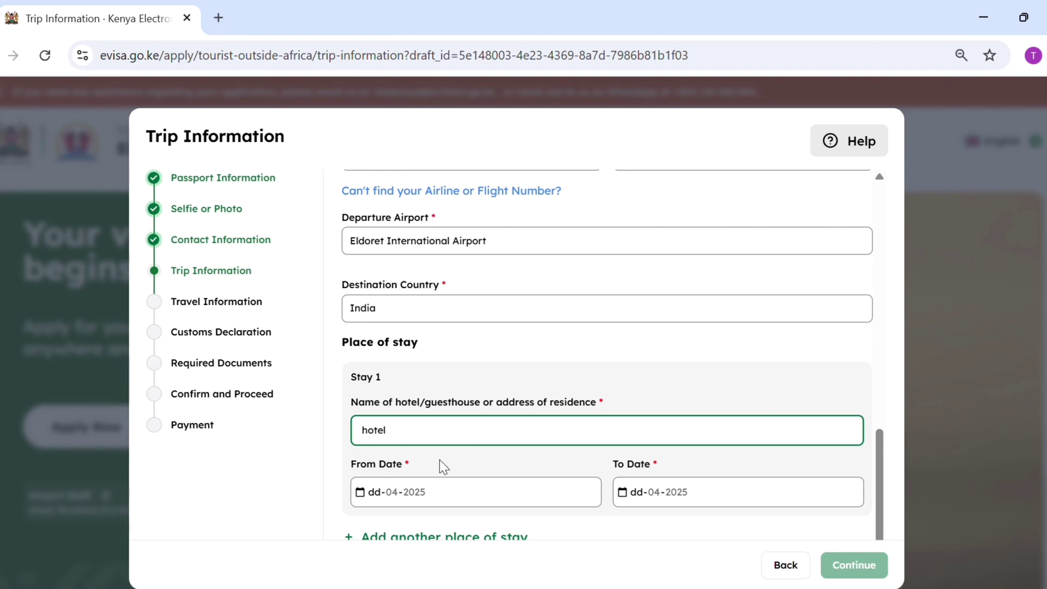
{"action": "left_click", "coordinate": [426, 494]}
{"action": "type", "text": "23"}
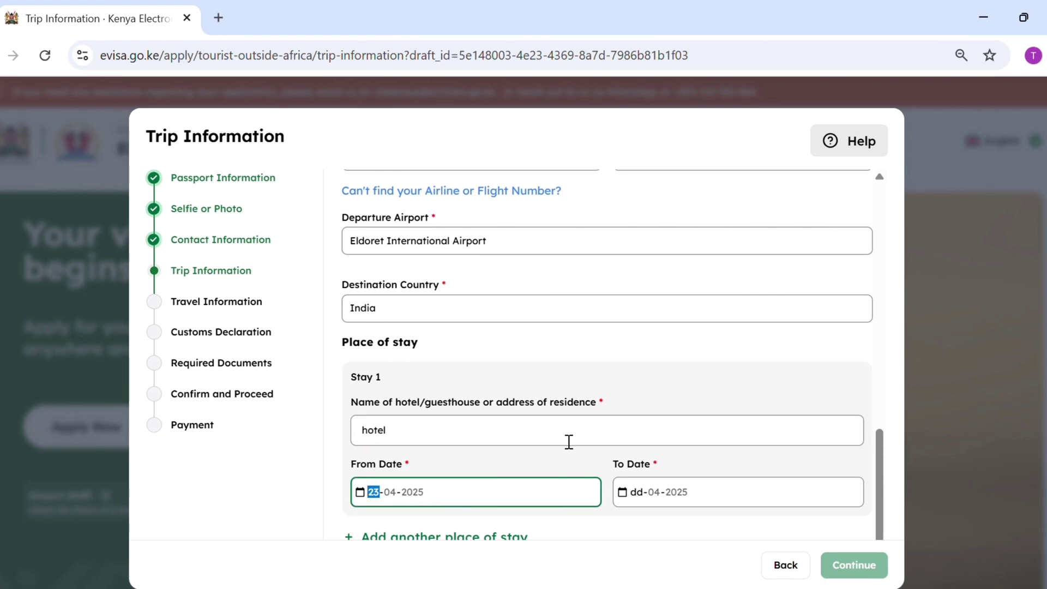
{"action": "left_click", "coordinate": [602, 457]}
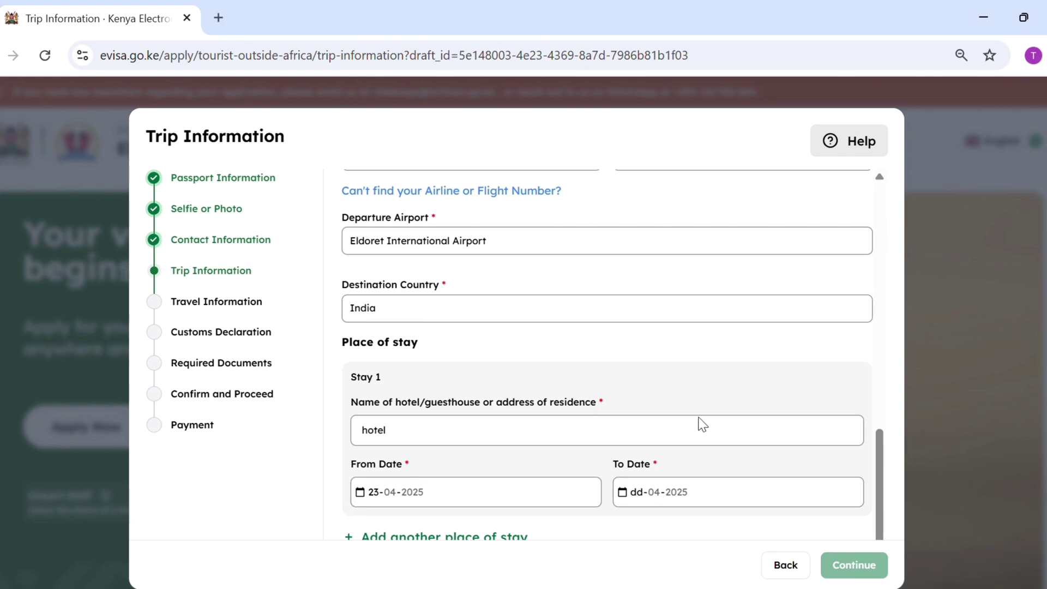
{"action": "key", "text": "Tab"}
Finish the stay end date 30, then set India as country of birth and nationality at birth.
{"action": "type", "text": "30"}
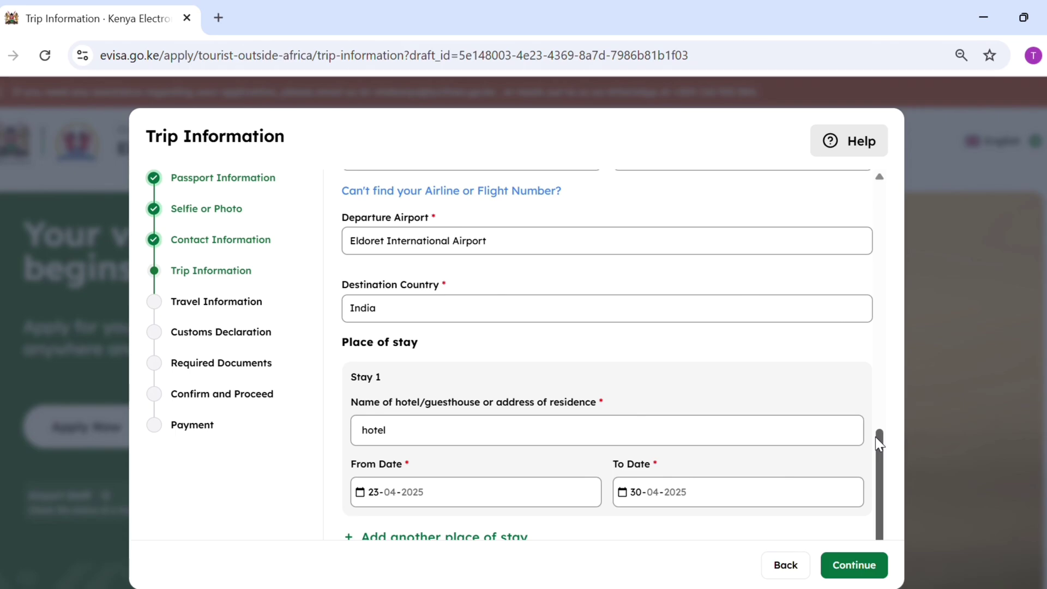
{"action": "left_click", "coordinate": [854, 565]}
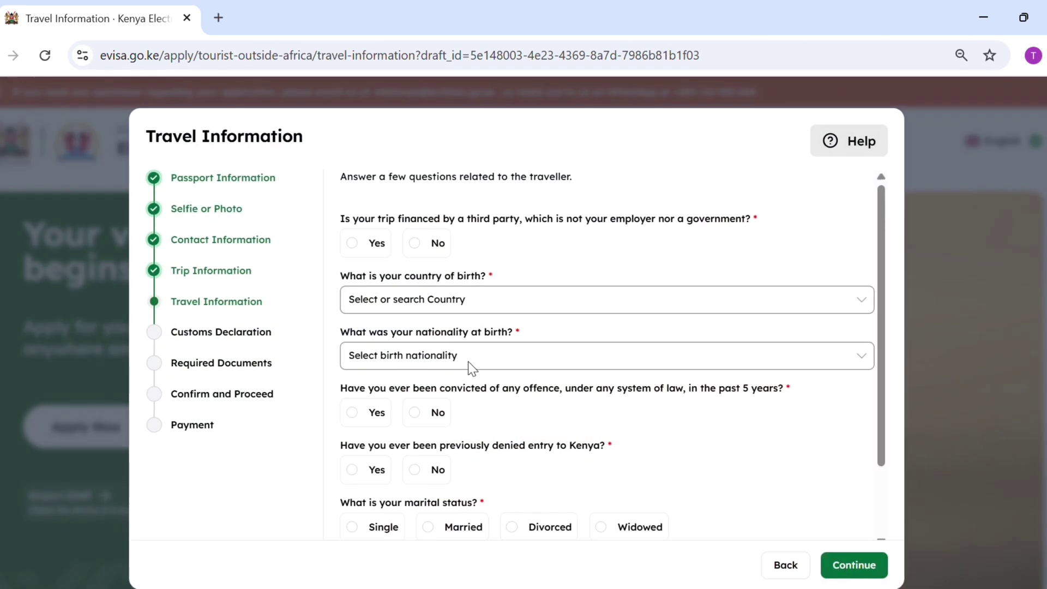
{"action": "left_click", "coordinate": [448, 306]}
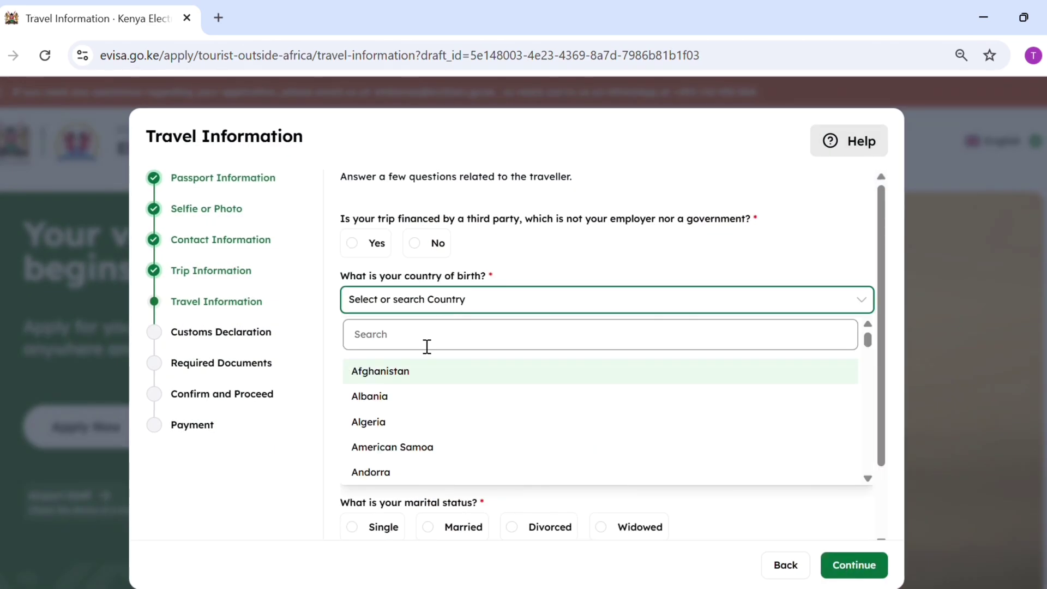
{"action": "left_click", "coordinate": [427, 346]}
{"action": "type", "text": "ind"}
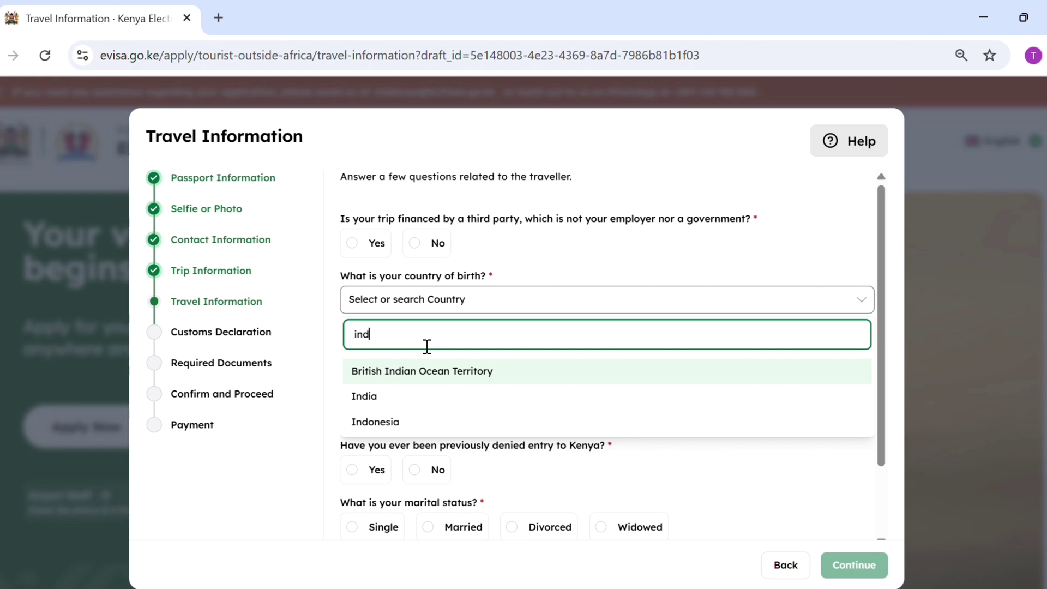
{"action": "left_click", "coordinate": [401, 396]}
{"action": "left_click", "coordinate": [433, 362]}
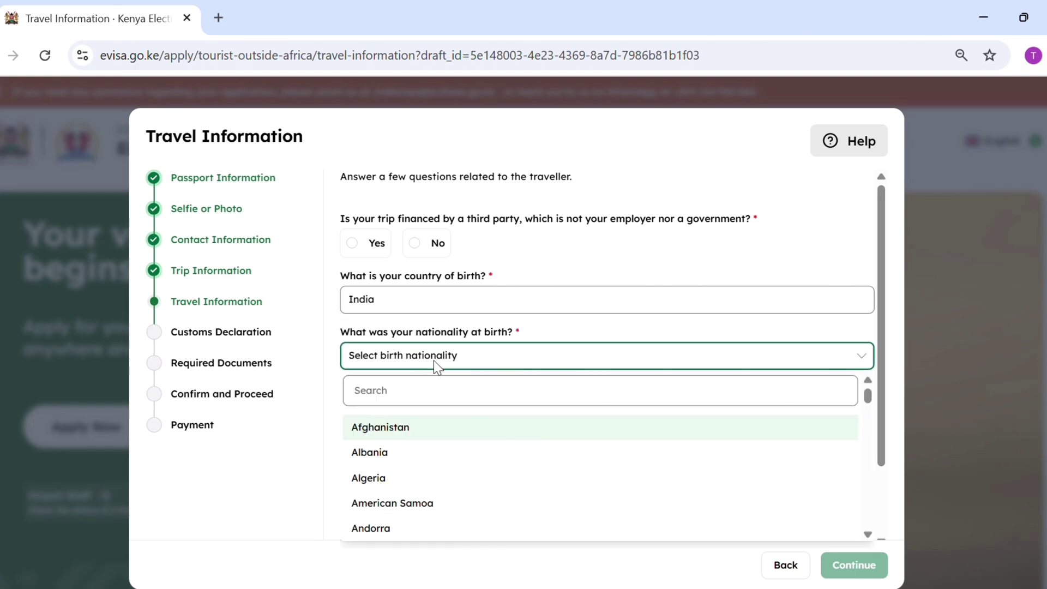
{"action": "left_click", "coordinate": [415, 402]}
{"action": "type", "text": "ind"}
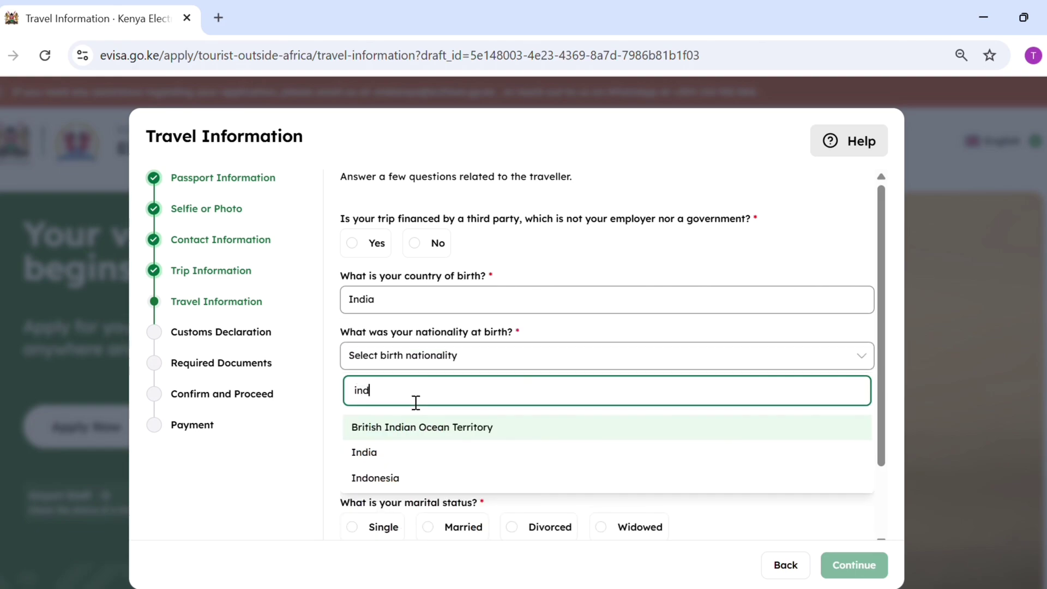
{"action": "left_click", "coordinate": [451, 452]}
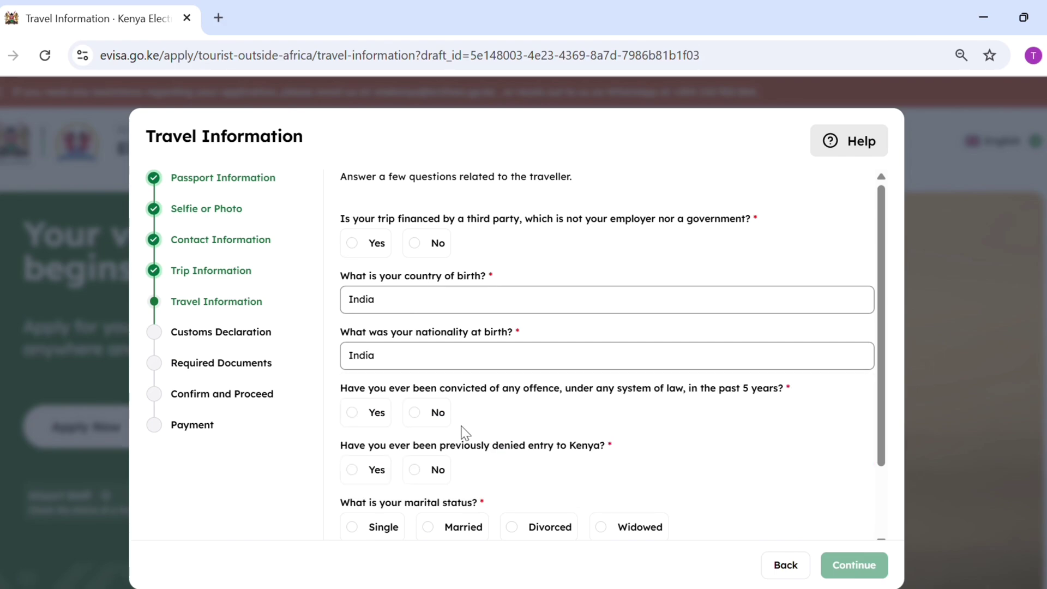
Answer No to convictions, denied entry, prior Kenya travel and third-party financing; marital status Single.
{"action": "left_click", "coordinate": [424, 414]}
{"action": "left_click", "coordinate": [419, 467]}
{"action": "left_click", "coordinate": [352, 527]}
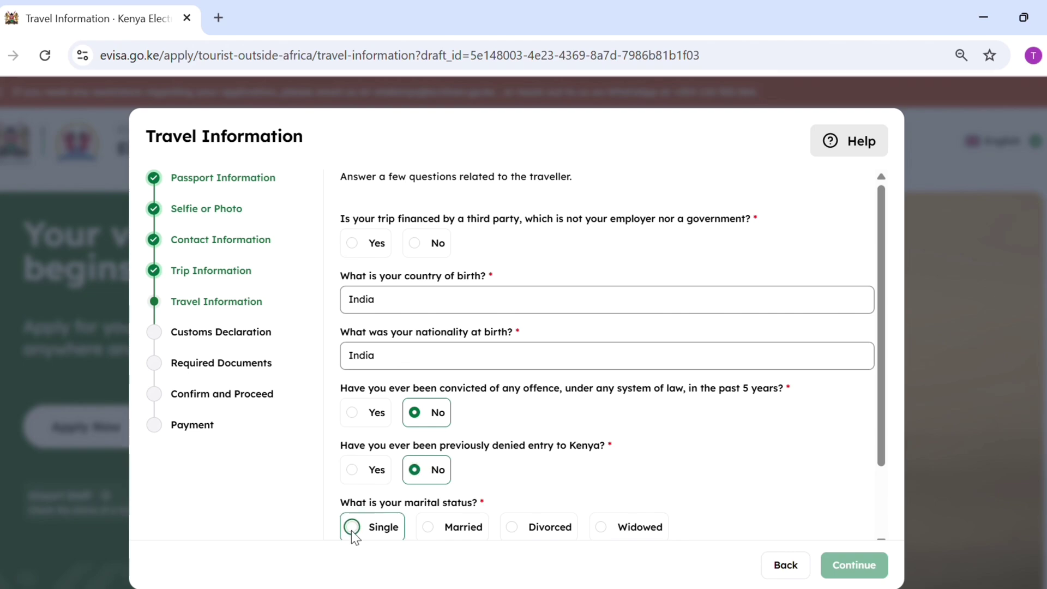
{"action": "left_click_drag", "start_coordinate": [886, 293], "coordinate": [886, 413]}
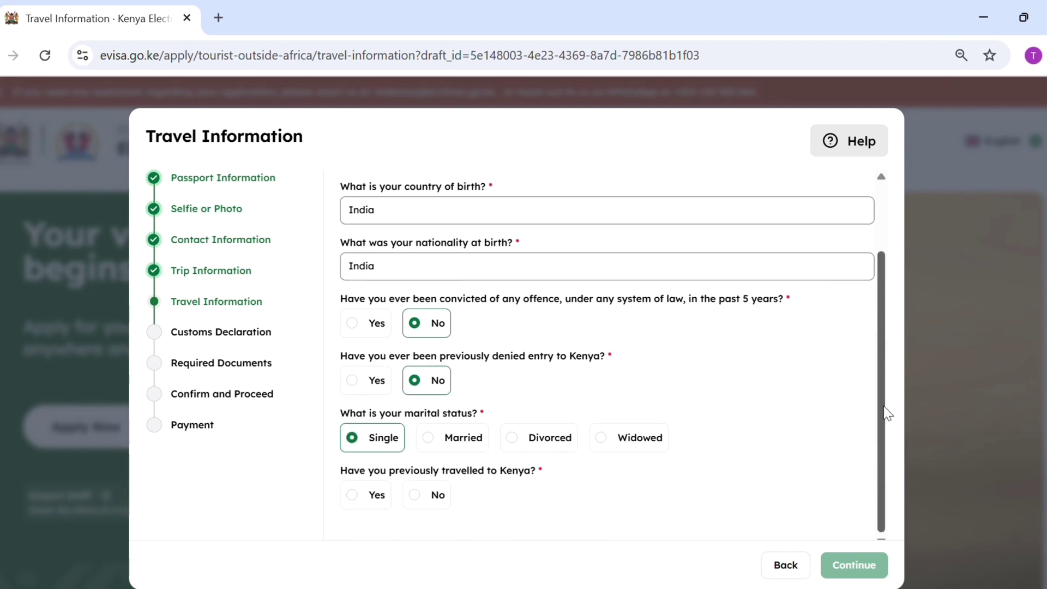
{"action": "left_click", "coordinate": [414, 495]}
{"action": "left_click_drag", "start_coordinate": [884, 374], "coordinate": [885, 207]}
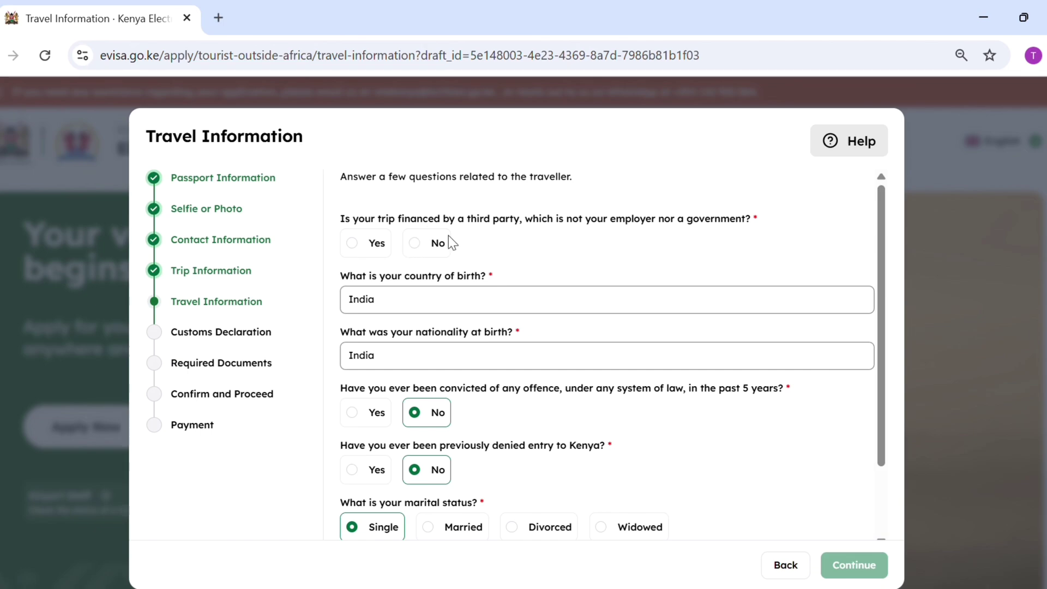
{"action": "left_click", "coordinate": [415, 243]}
{"action": "left_click", "coordinate": [840, 569]}
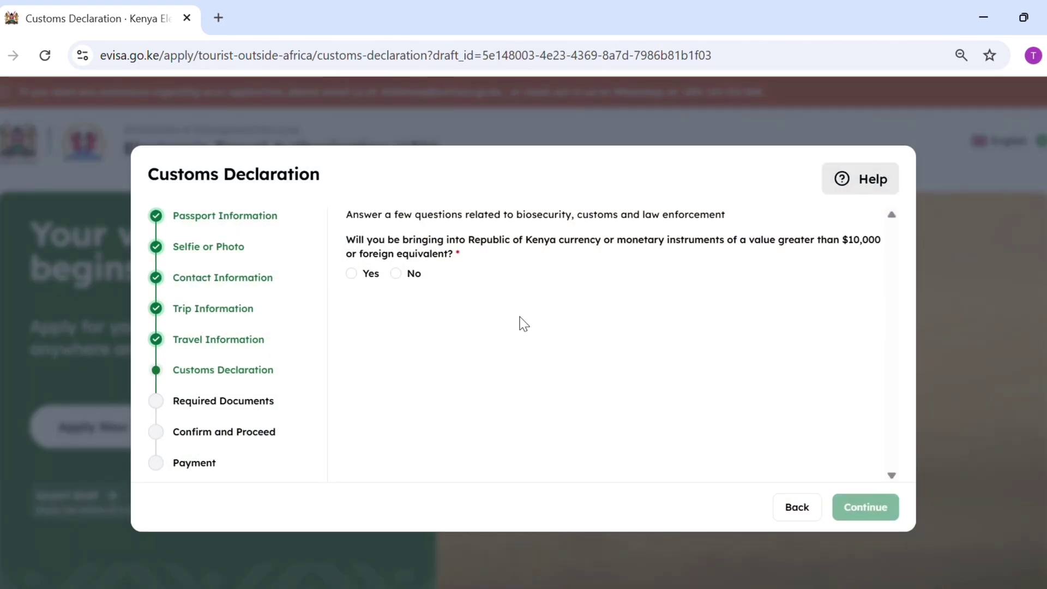
Answer No to carrying over $10,000 in currency and continue.
{"action": "left_click", "coordinate": [396, 274]}
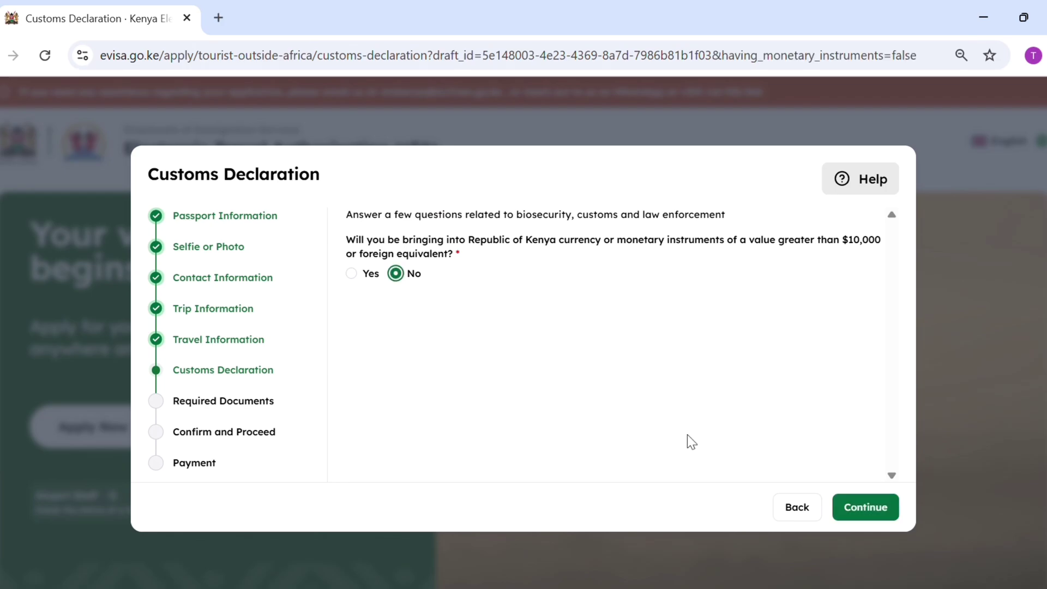
{"action": "left_click", "coordinate": [870, 506]}
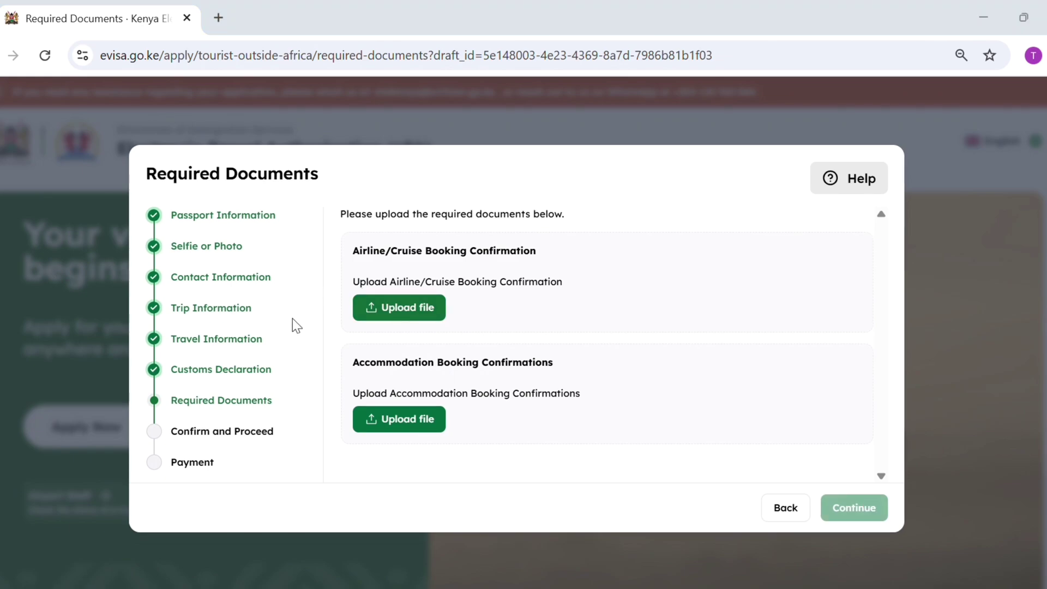
{"action": "left_click", "coordinate": [374, 307]}
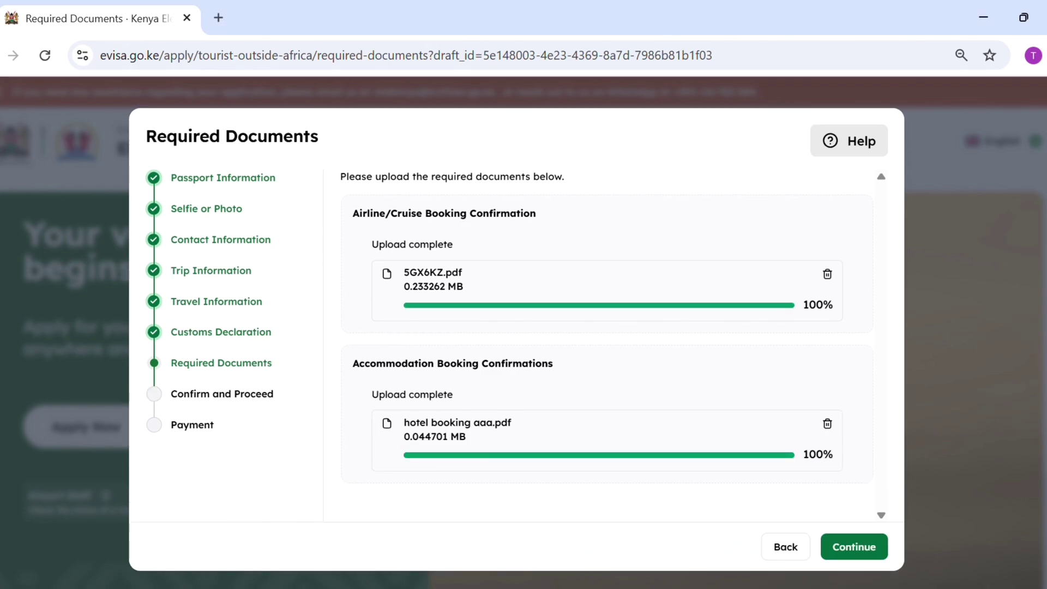
{"action": "scroll", "coordinate": [830, 511], "scroll_direction": "down", "scroll_amount": 2}
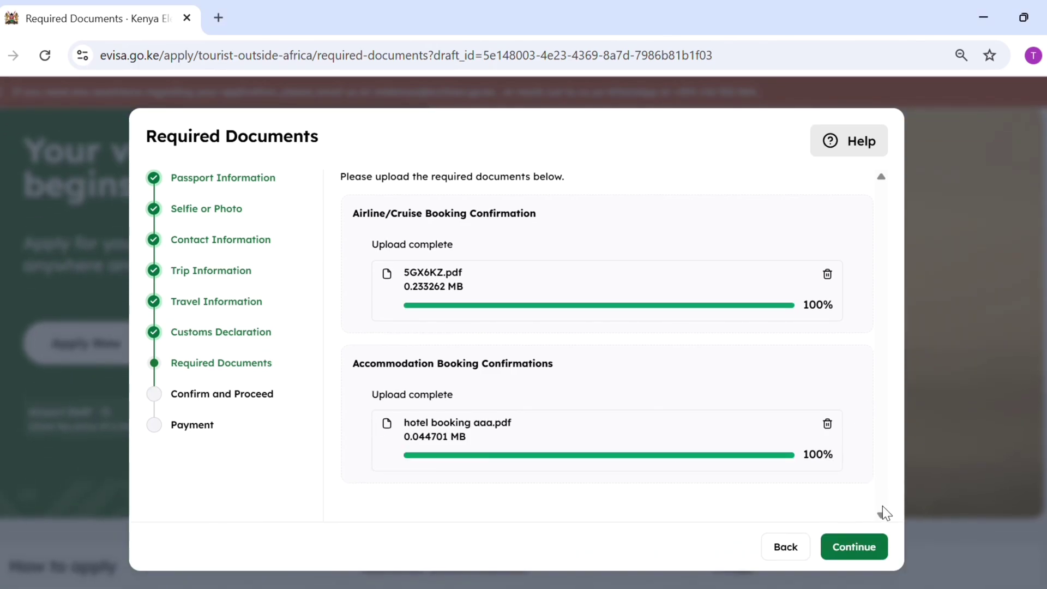
{"action": "left_click", "coordinate": [863, 557]}
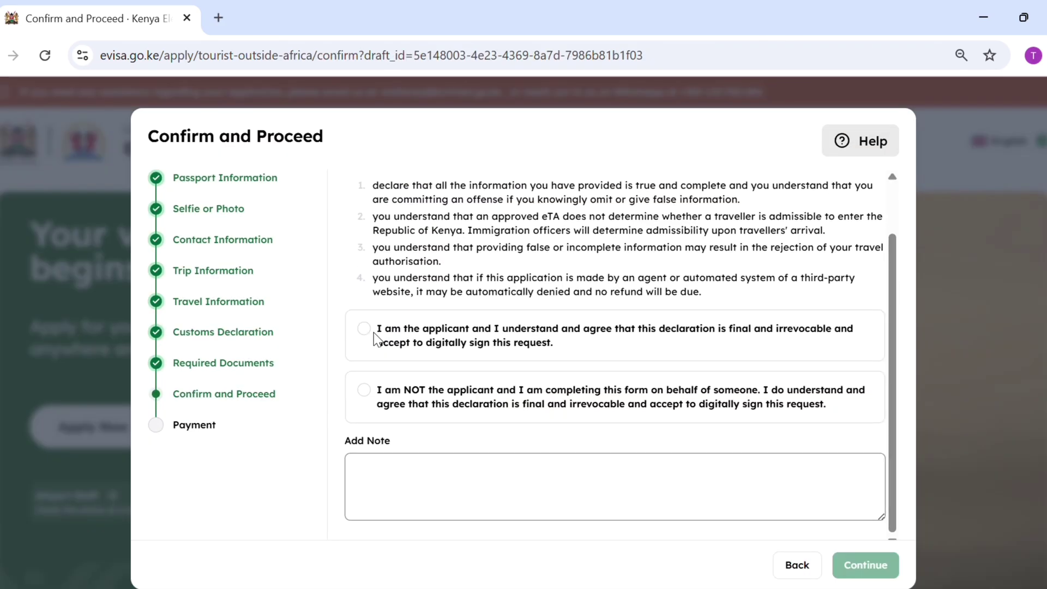
{"action": "left_click", "coordinate": [364, 329]}
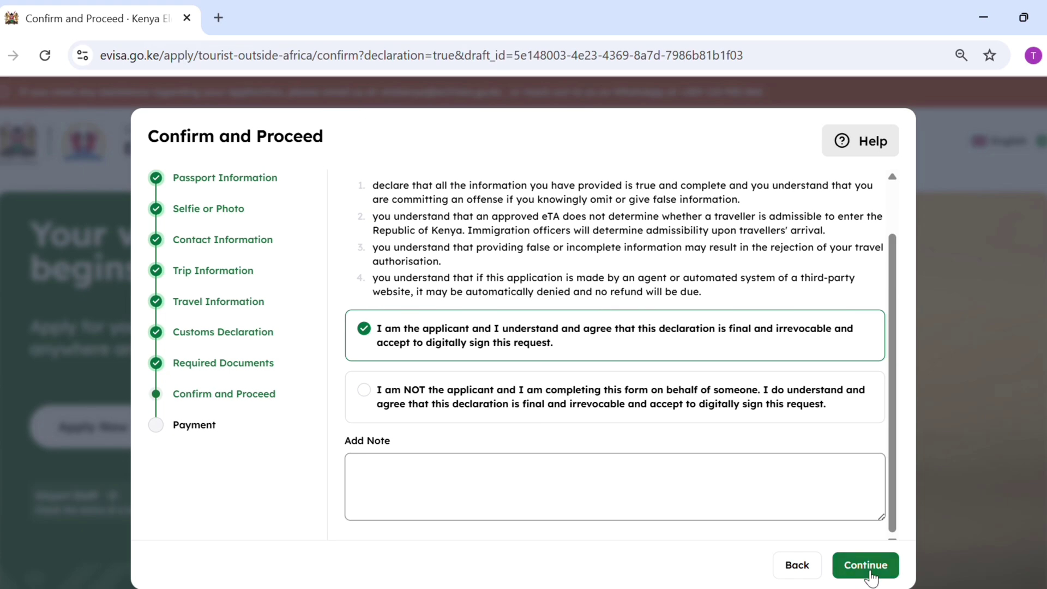
{"action": "left_click", "coordinate": [868, 571]}
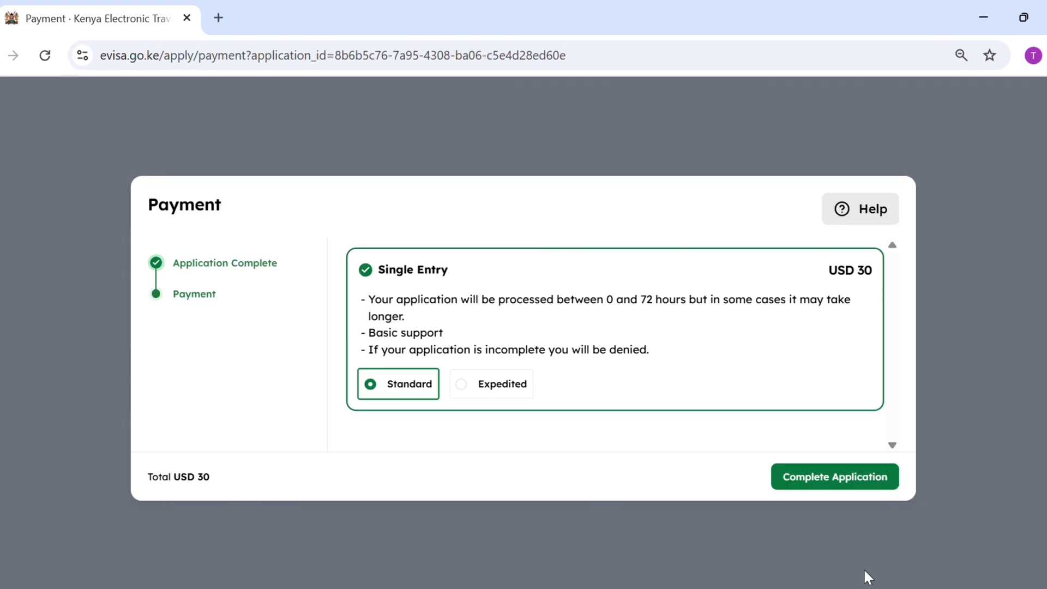
Complete the Single Entry, Standard processing application totalling USD 30 to reach checkout.
{"action": "left_click", "coordinate": [833, 487]}
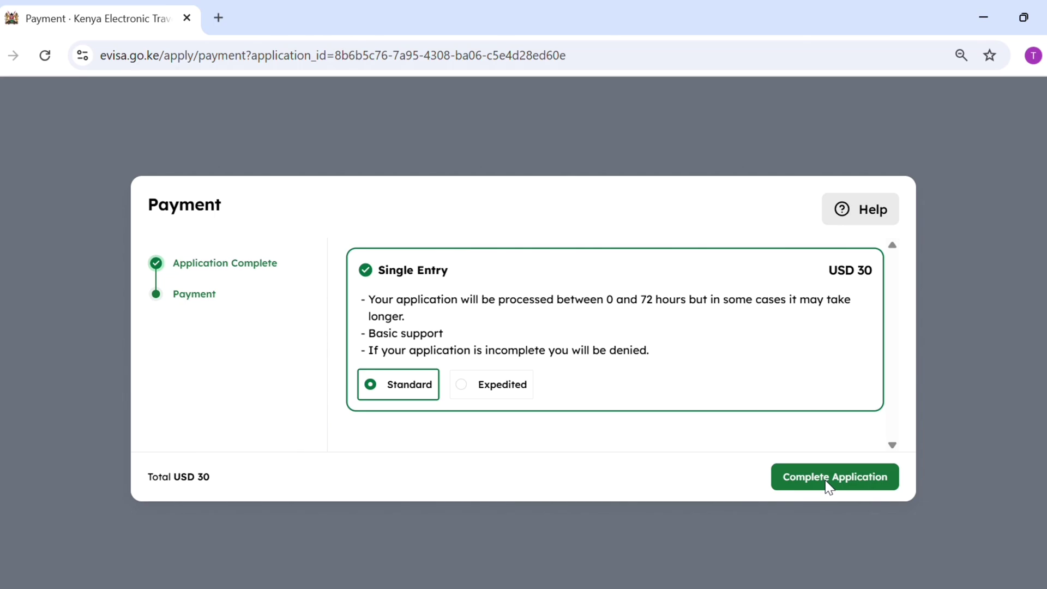
{"action": "left_click", "coordinate": [831, 485]}
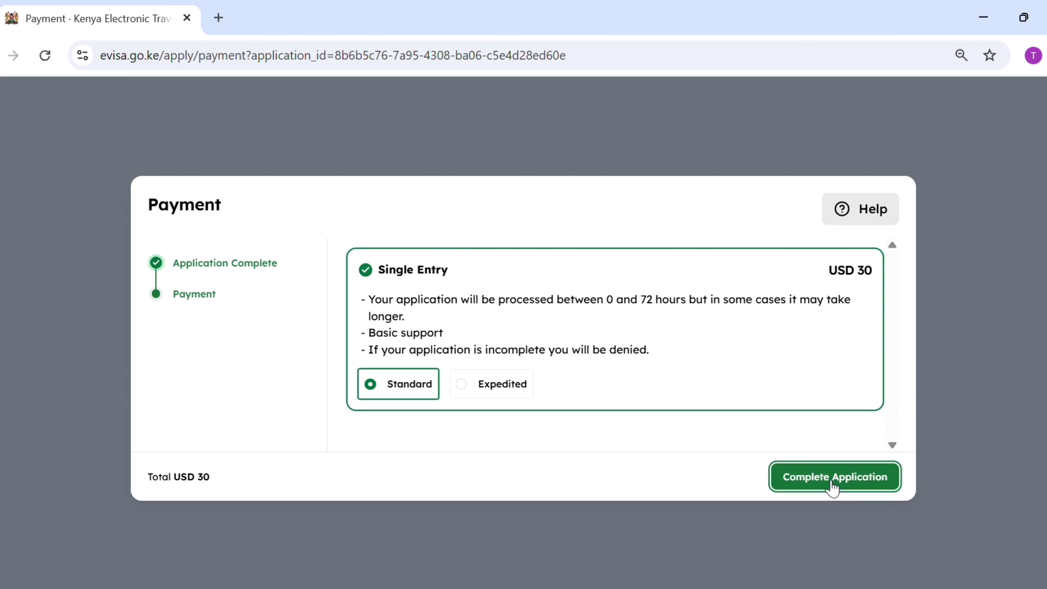